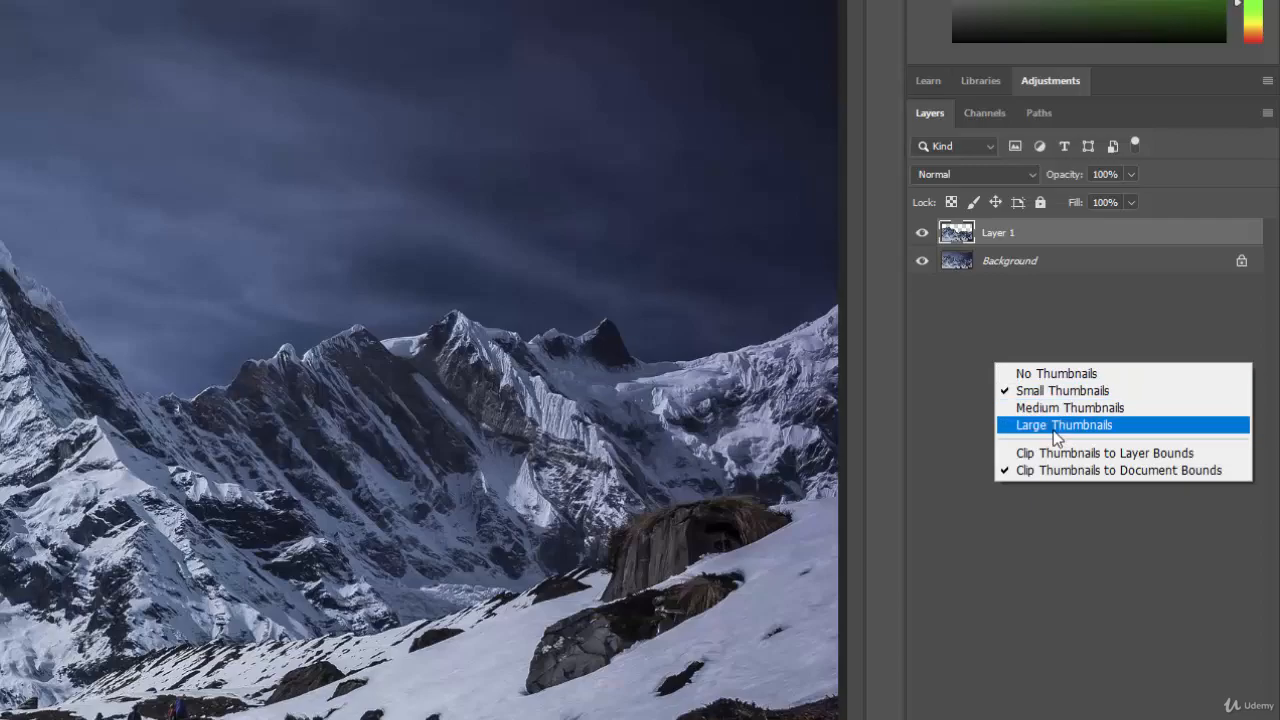
- Switch the layer thumbnails to Large Thumbnails and check the mountain cutout by hiding and restoring the Background layer
left_click(1053, 430)
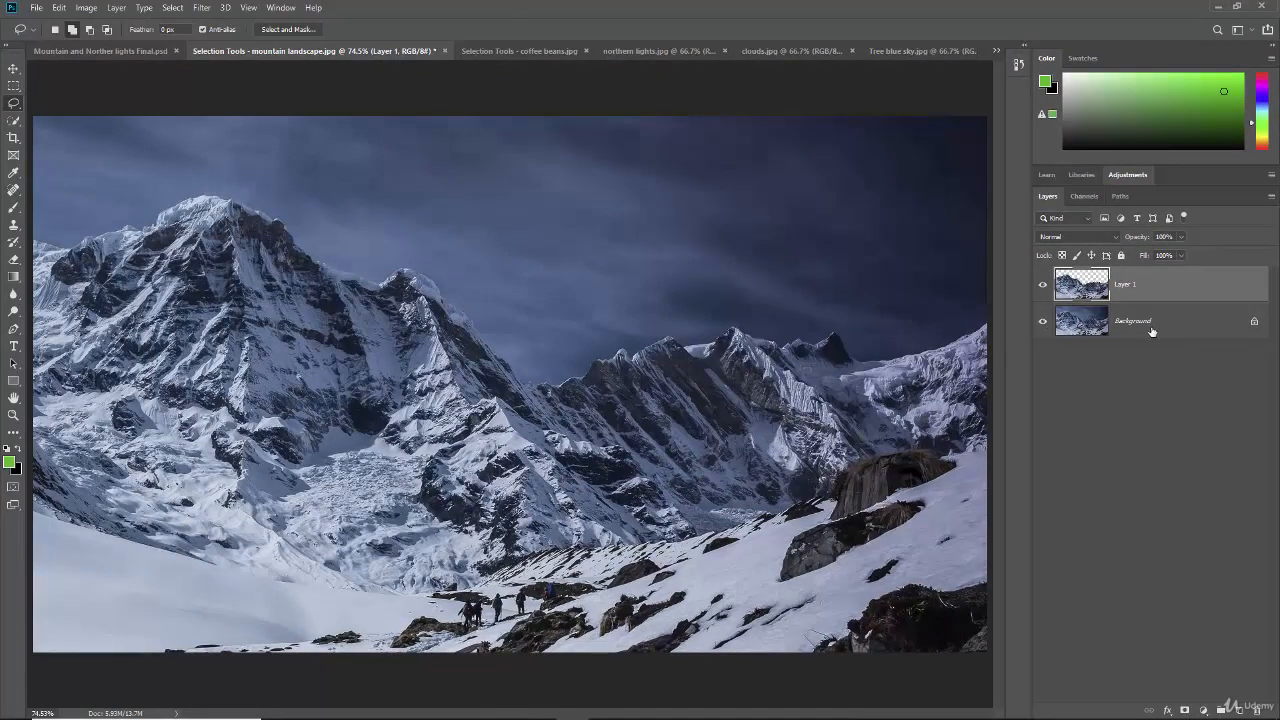
left_click(1043, 327)
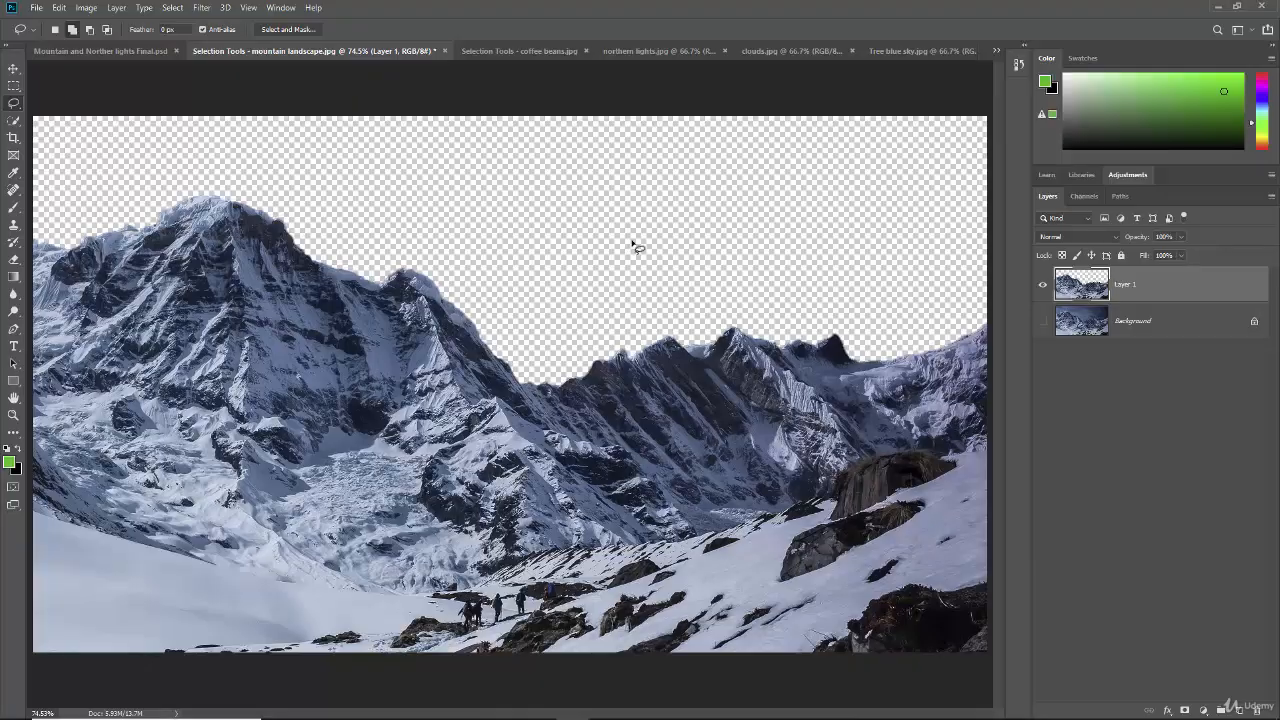
left_click(1043, 321)
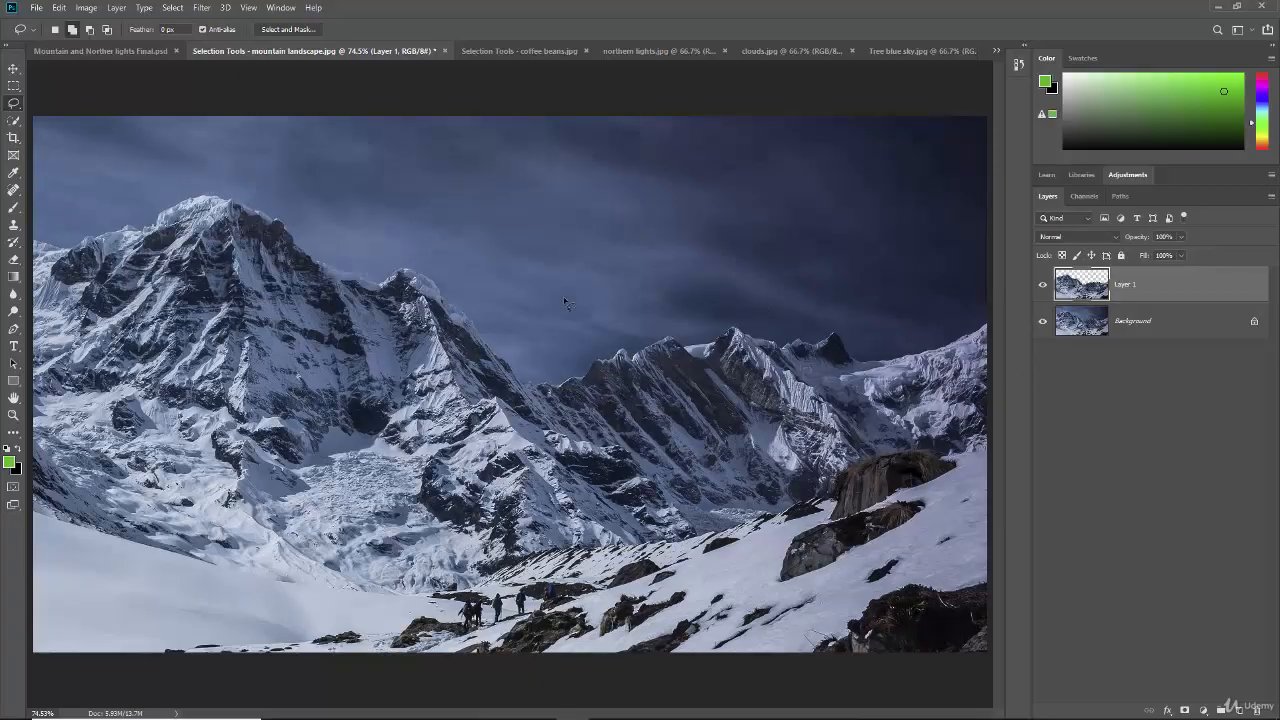
- Copy the northern lights image into the mountain landscape document and place its layer beneath Layer 1
left_click(655, 50)
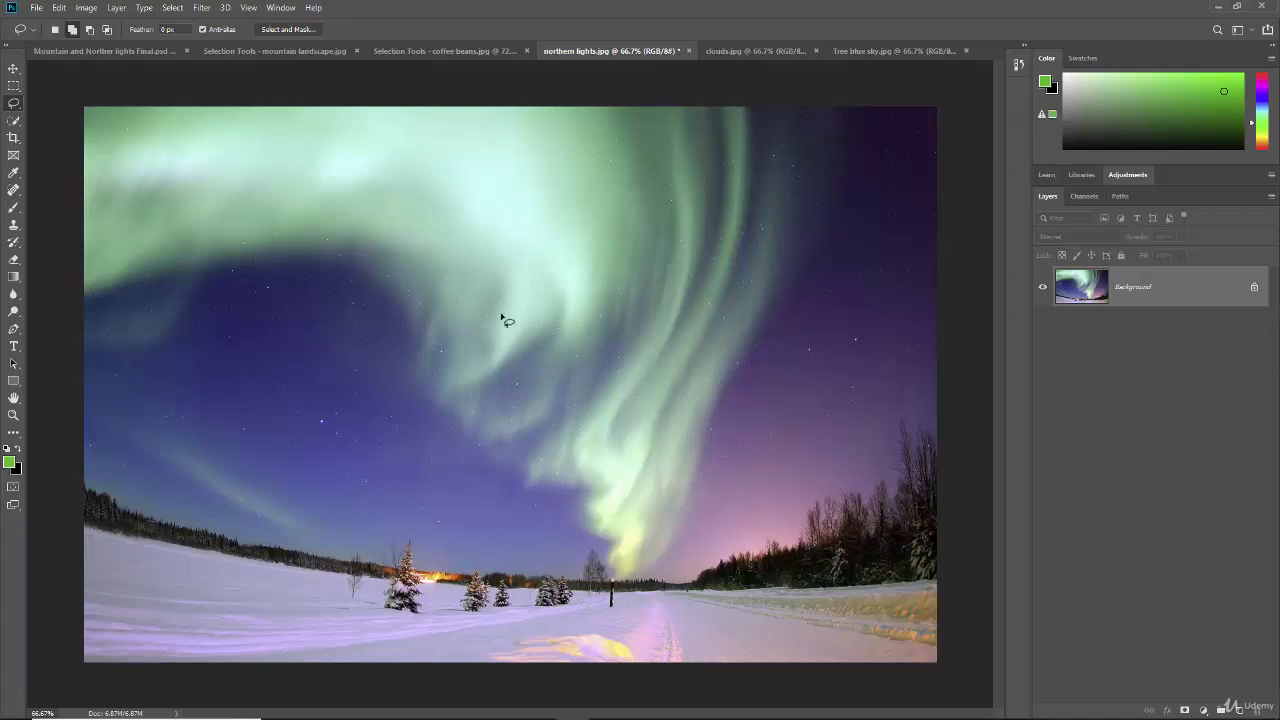
key("v")
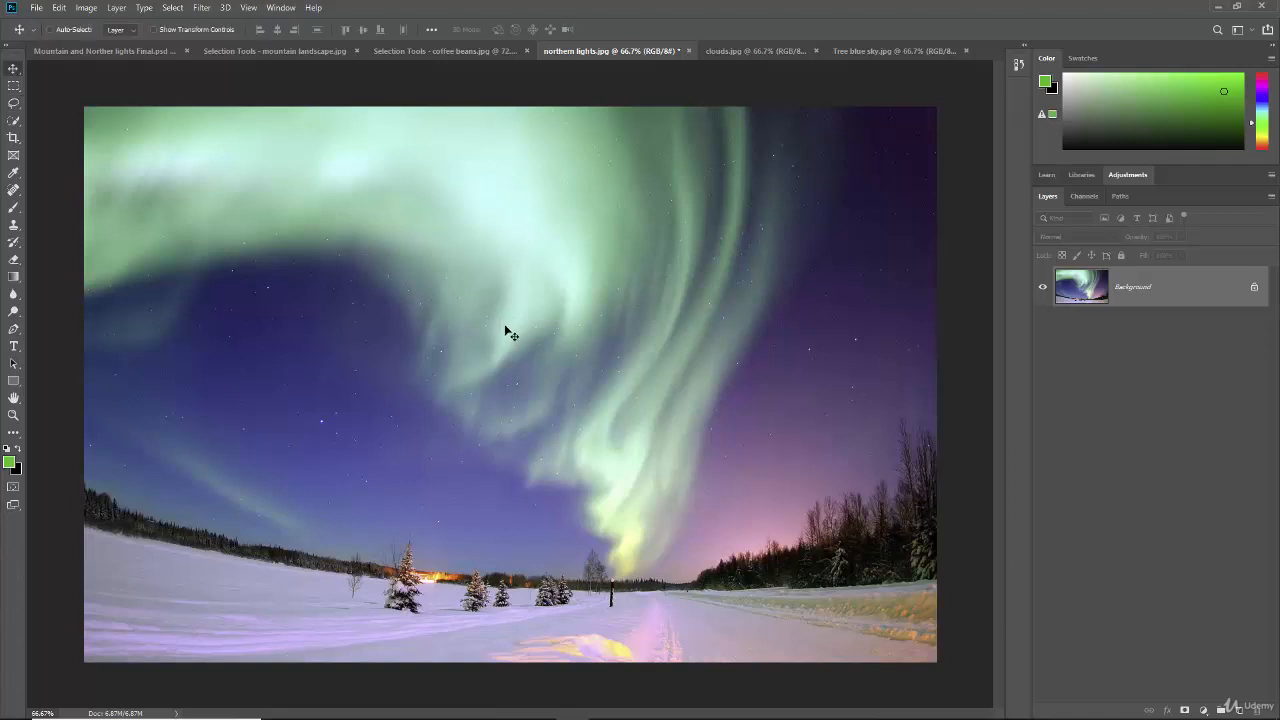
left_click_drag(505, 328, 133, 55)
left_click_drag(264, 60, 335, 112)
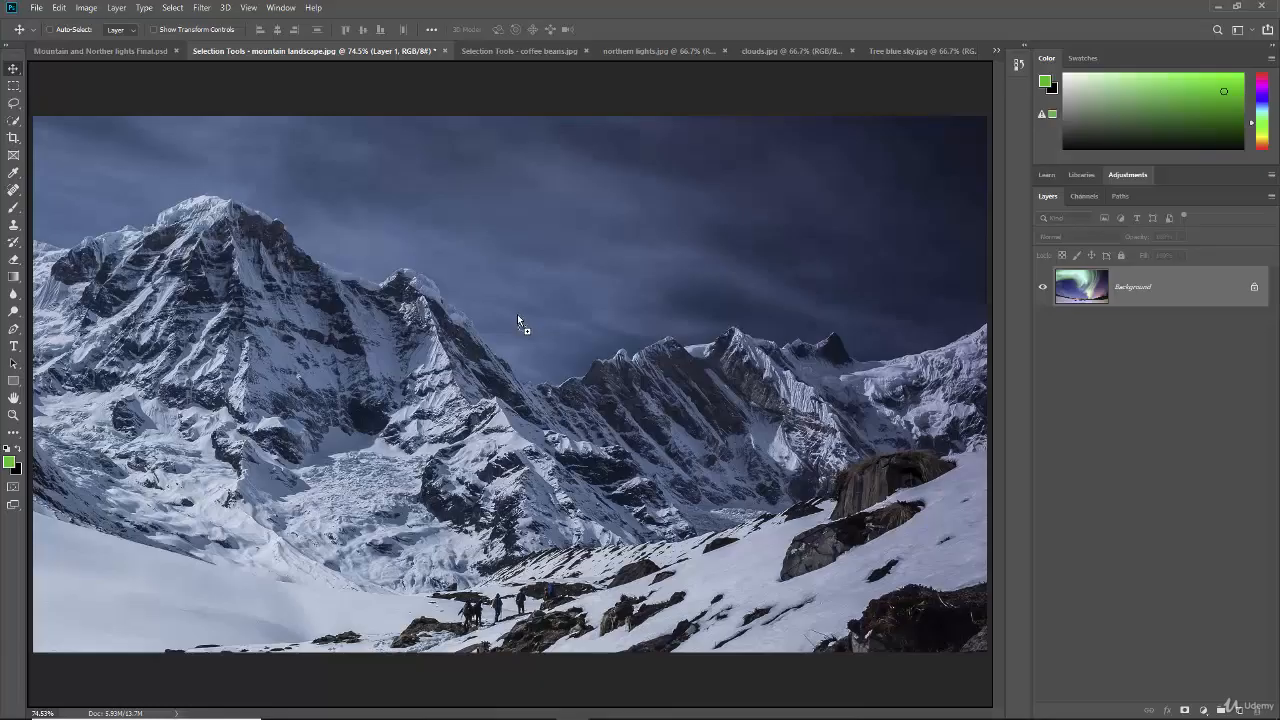
left_click_drag(517, 314, 519, 322)
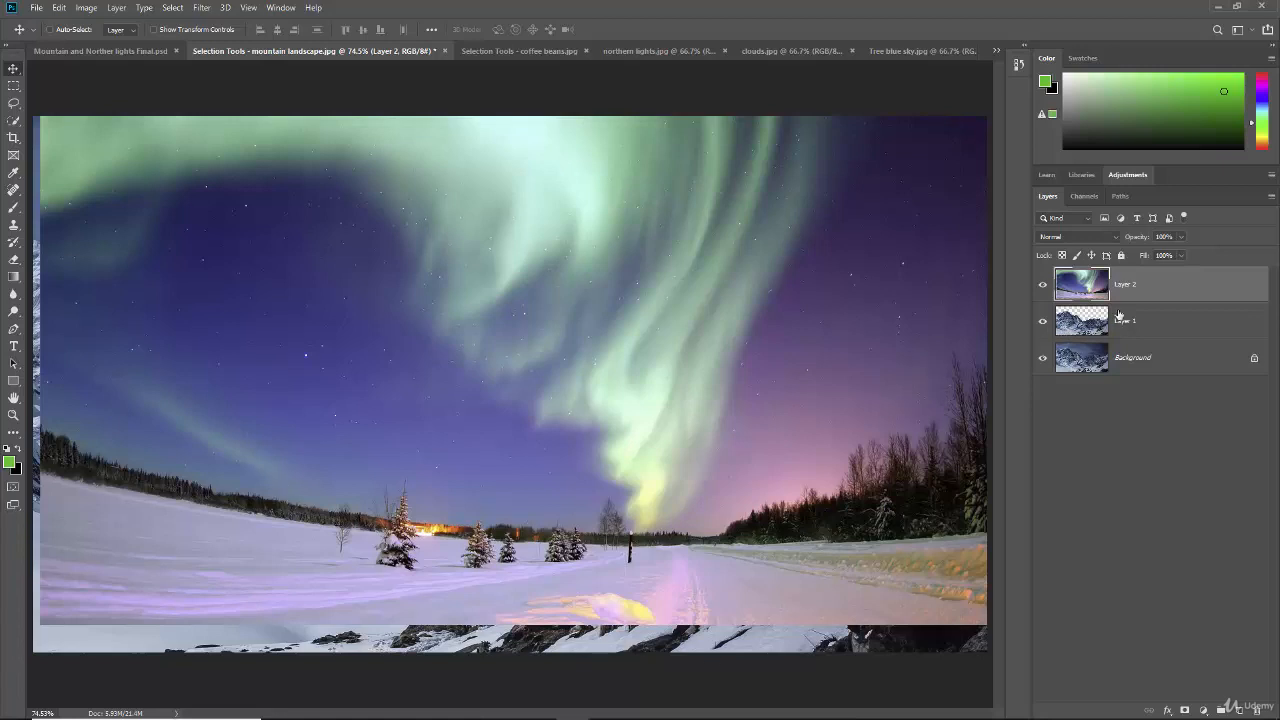
left_click_drag(1147, 288, 1147, 334)
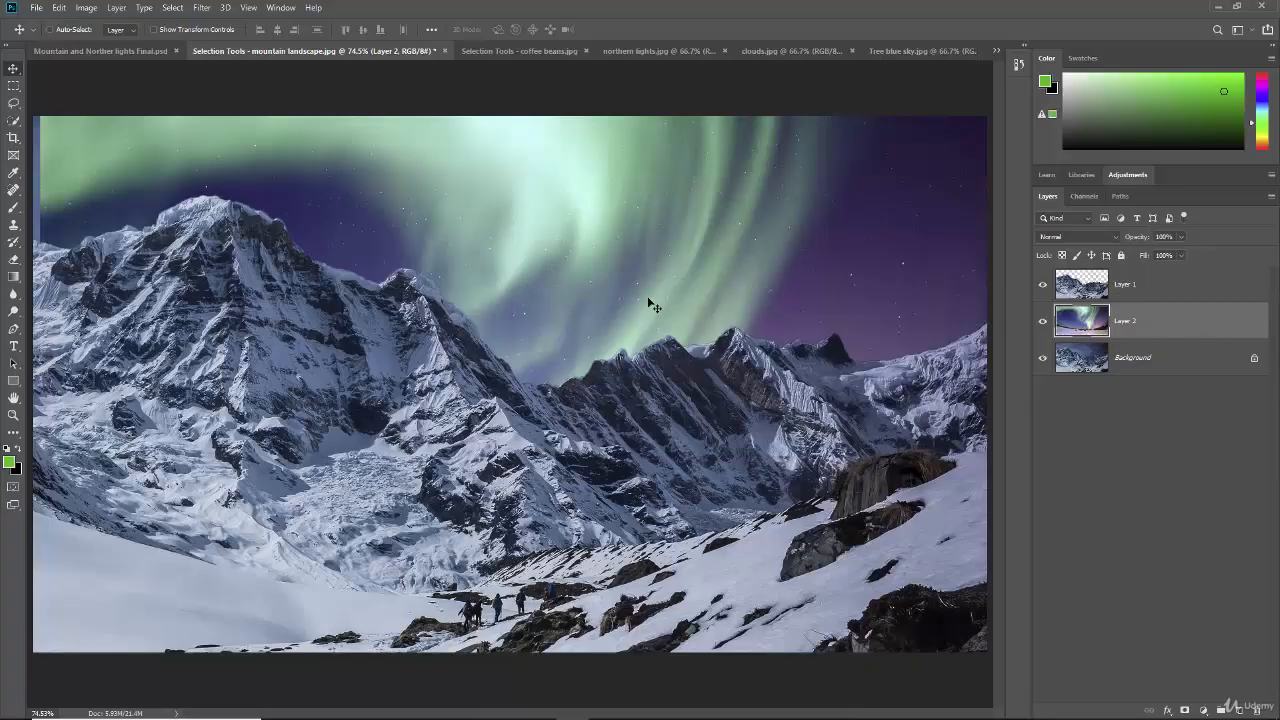
- Enlarge the northern lights layer to about 107% with Free Transform and reposition it to fill the sky behind the mountains
key("ctrl")
key("ctrl+t")
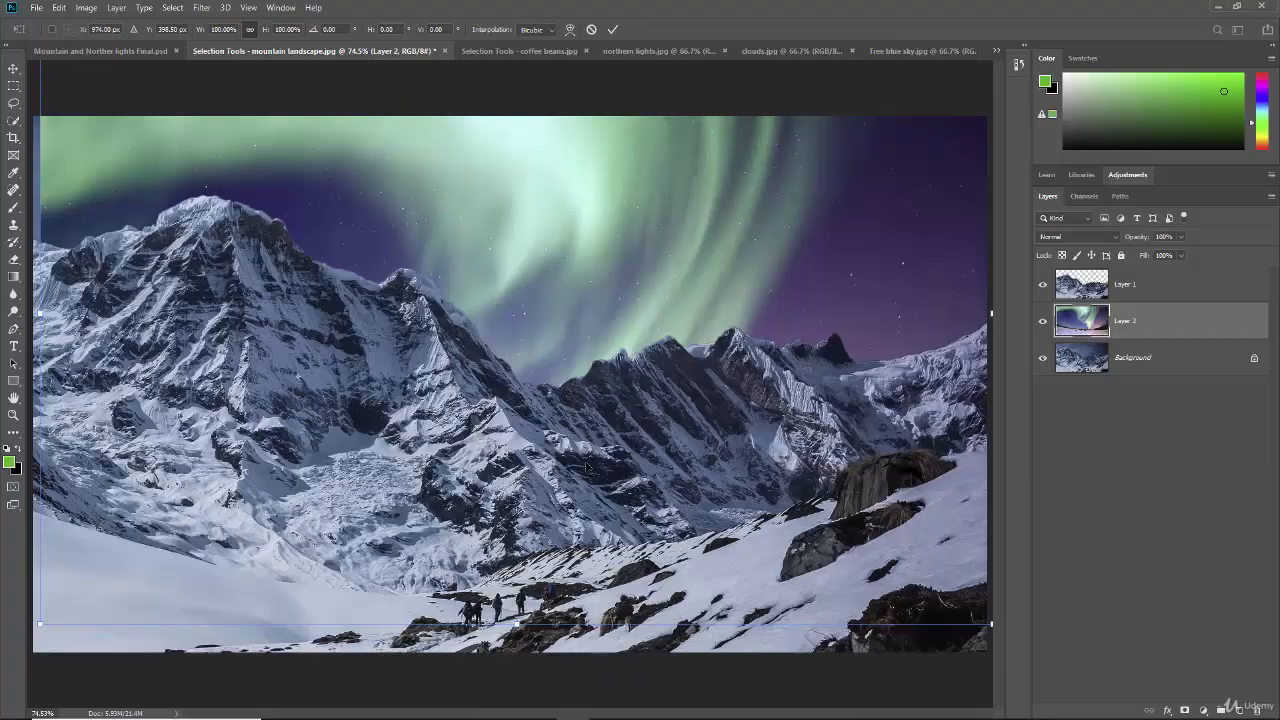
scroll(588, 466, "down", 1)
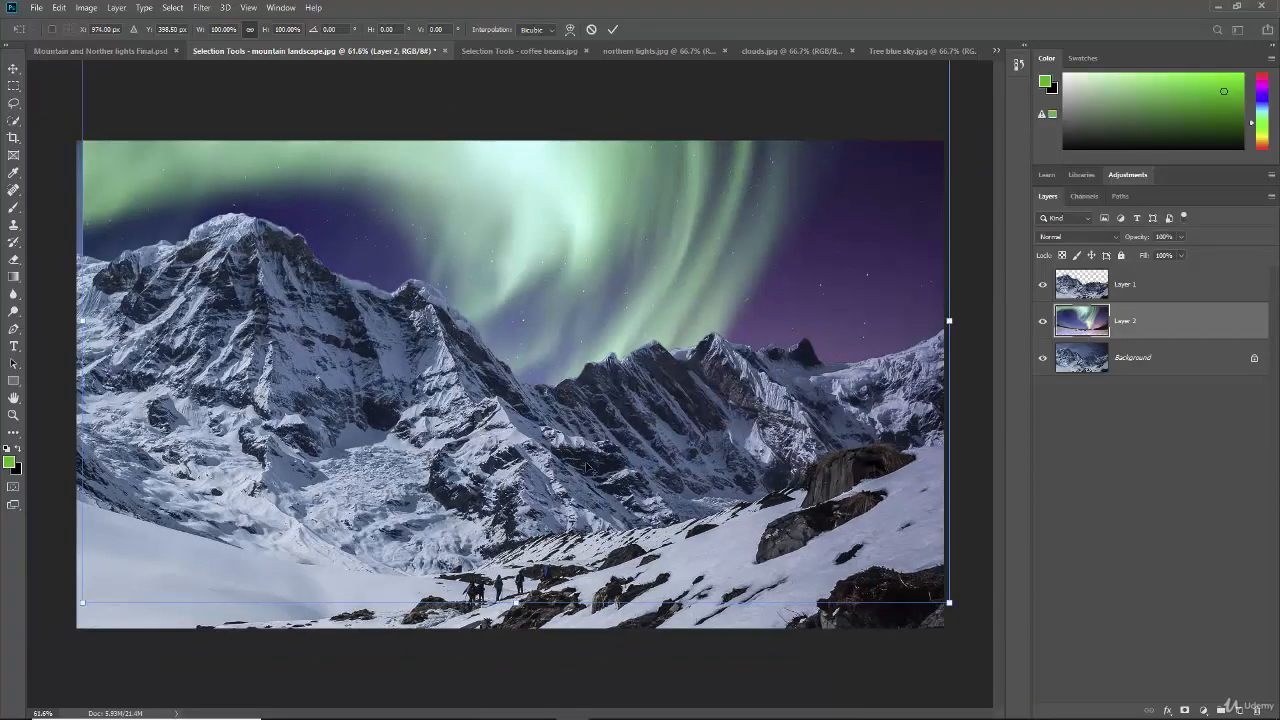
scroll(588, 466, "down", 1)
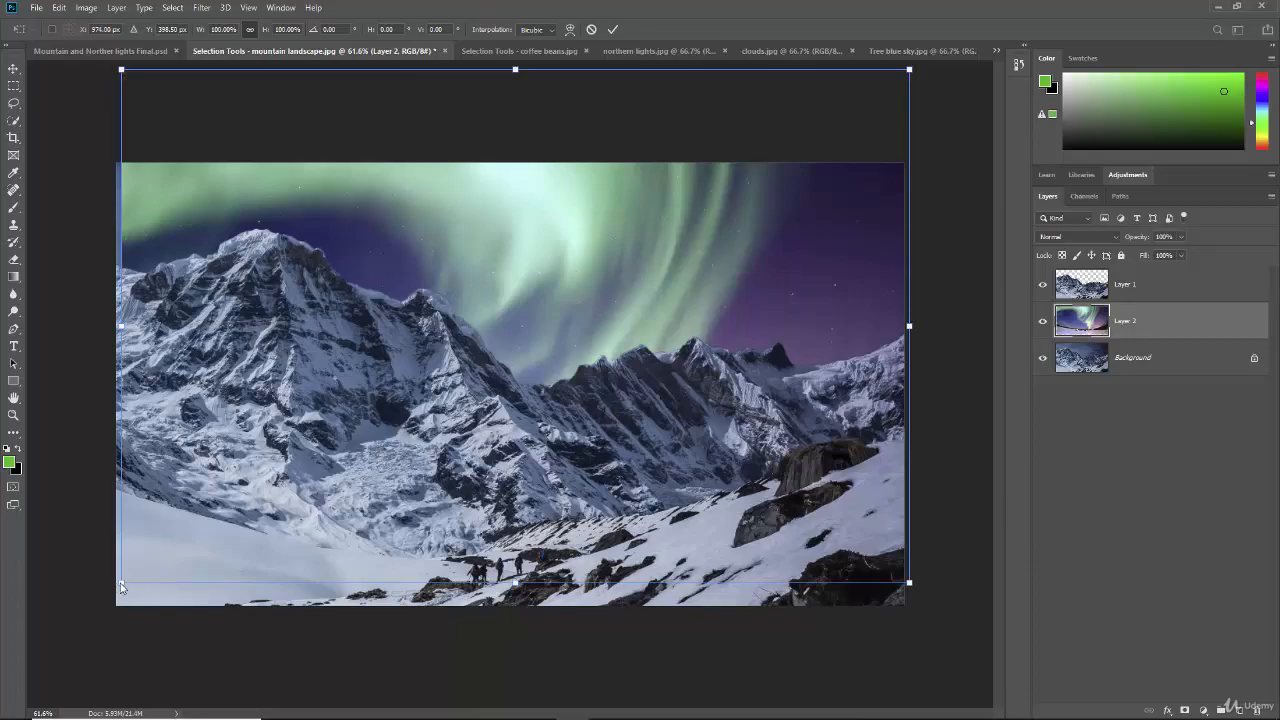
left_click_drag(121, 581, 65, 619)
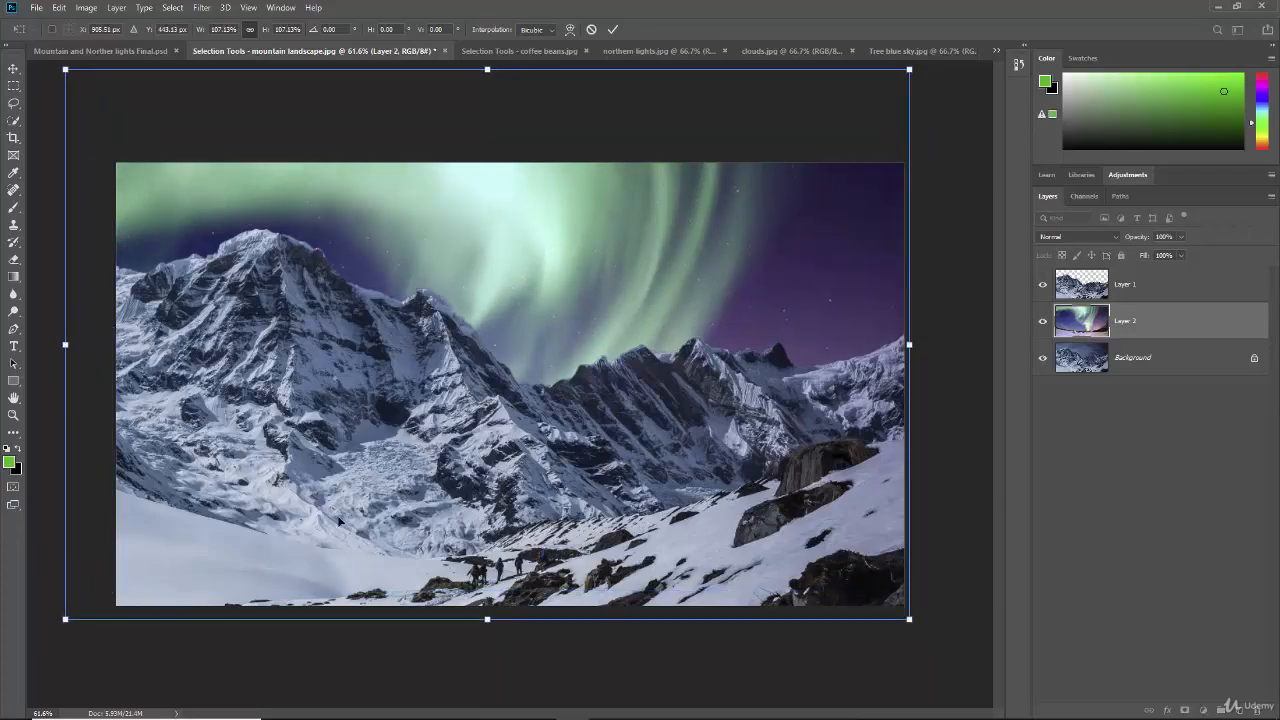
mouse_move(347, 533)
left_mouse_down()
mouse_move(405, 525)
mouse_move(341, 521)
mouse_move(385, 518)
mouse_move(373, 612)
mouse_move(342, 613)
mouse_move(351, 533)
left_mouse_up()
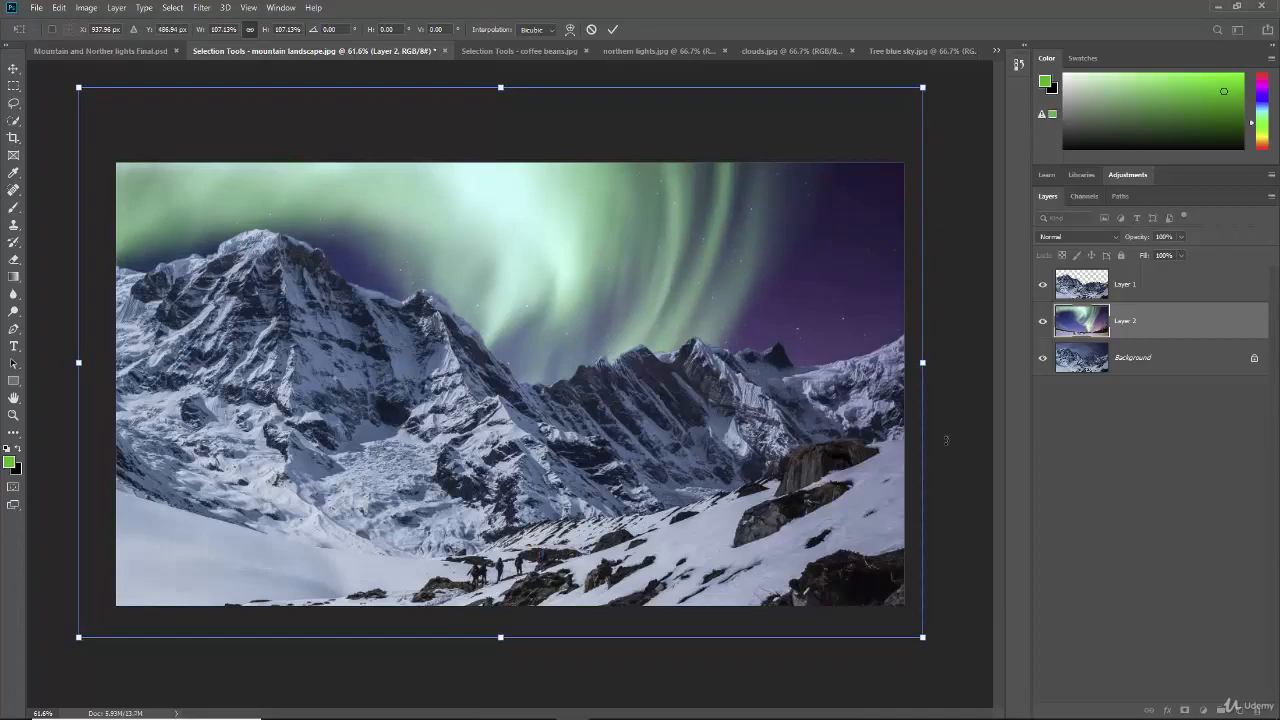
key("Return")
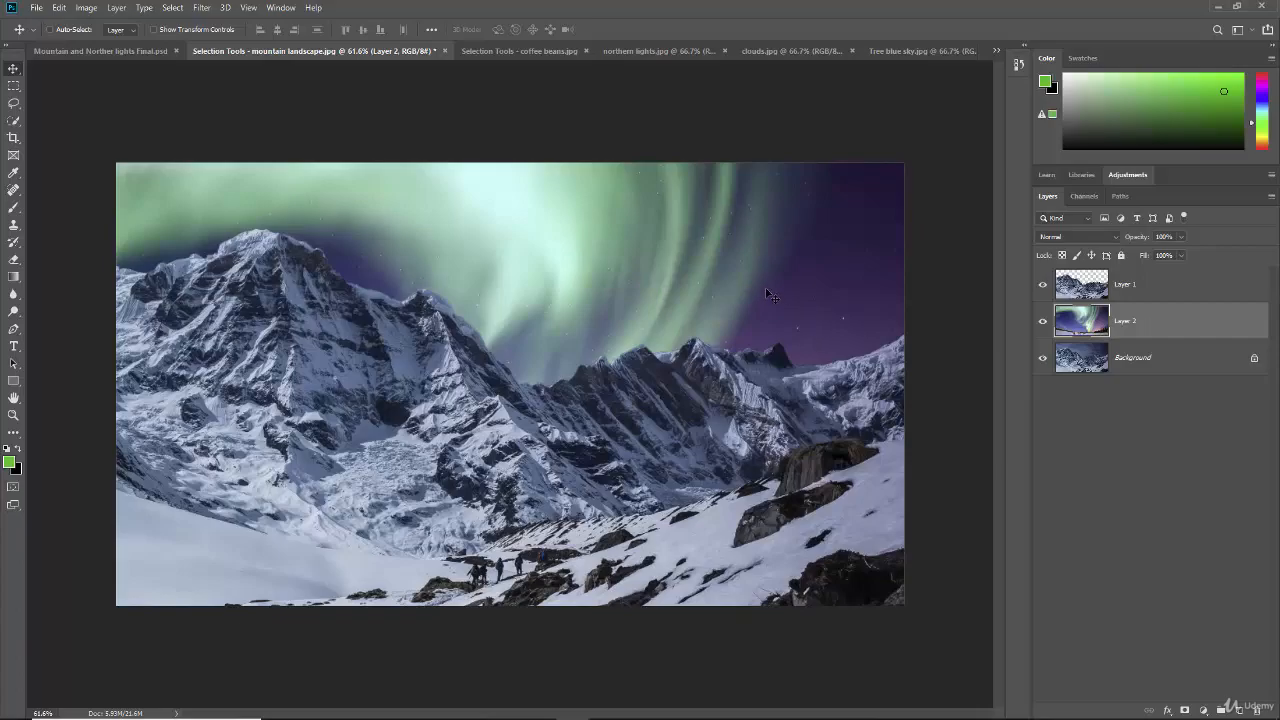
left_click_drag(770, 295, 758, 291)
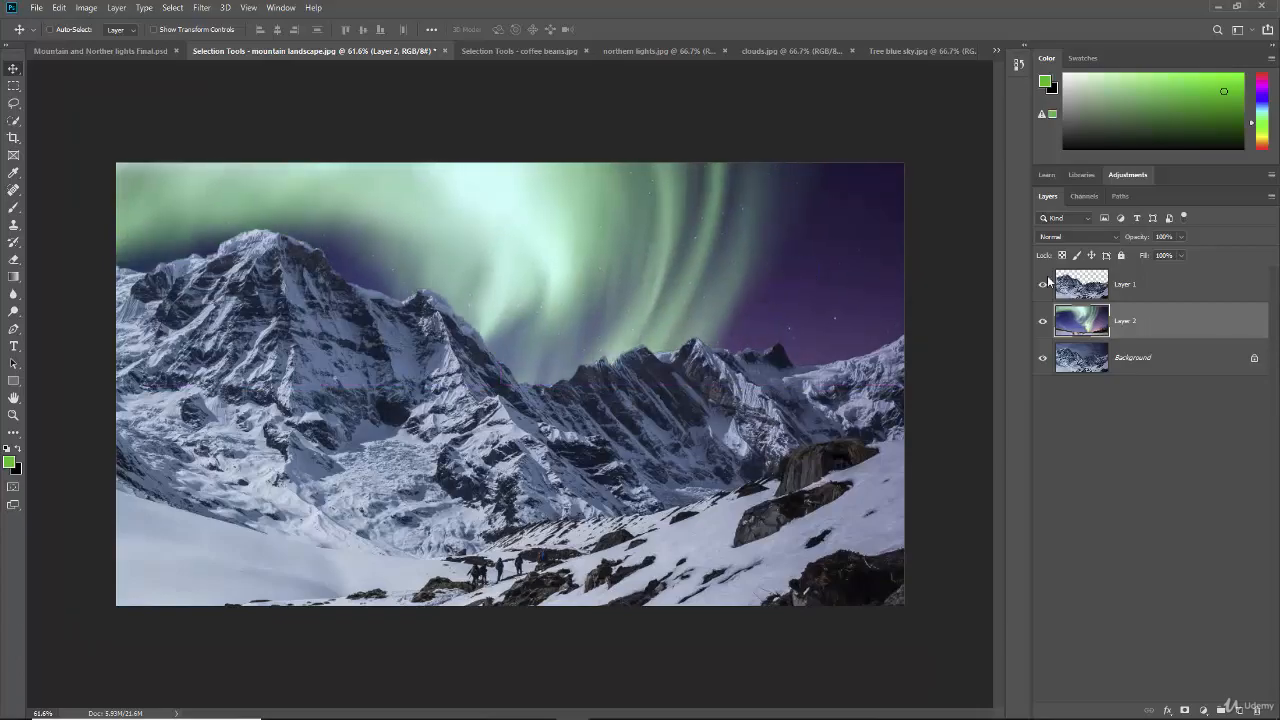
- Try moving the mountain cutout and the northern lights layer lower in the frame, and undo the moves
left_click(1147, 289)
left_click_drag(690, 430, 687, 537)
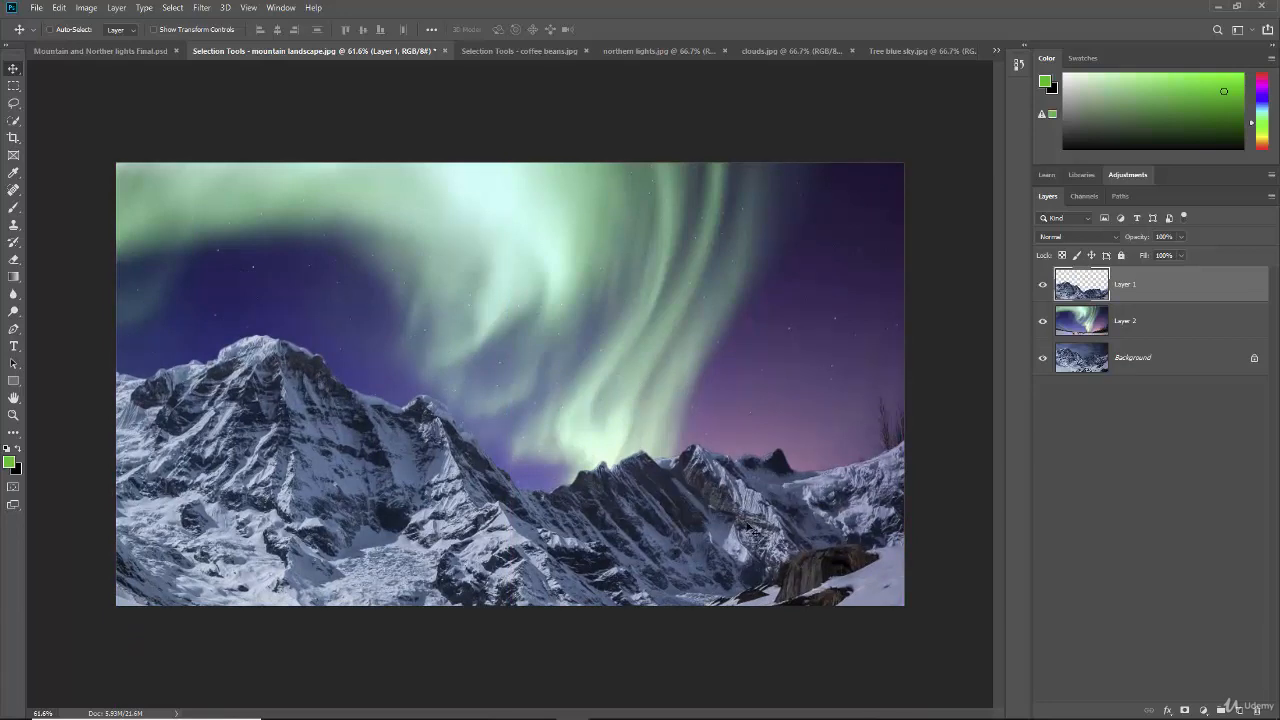
mouse_move(722, 520)
left_mouse_down()
mouse_move(726, 461)
mouse_move(718, 514)
left_mouse_up()
left_click(1155, 322)
left_click_drag(700, 352, 702, 405)
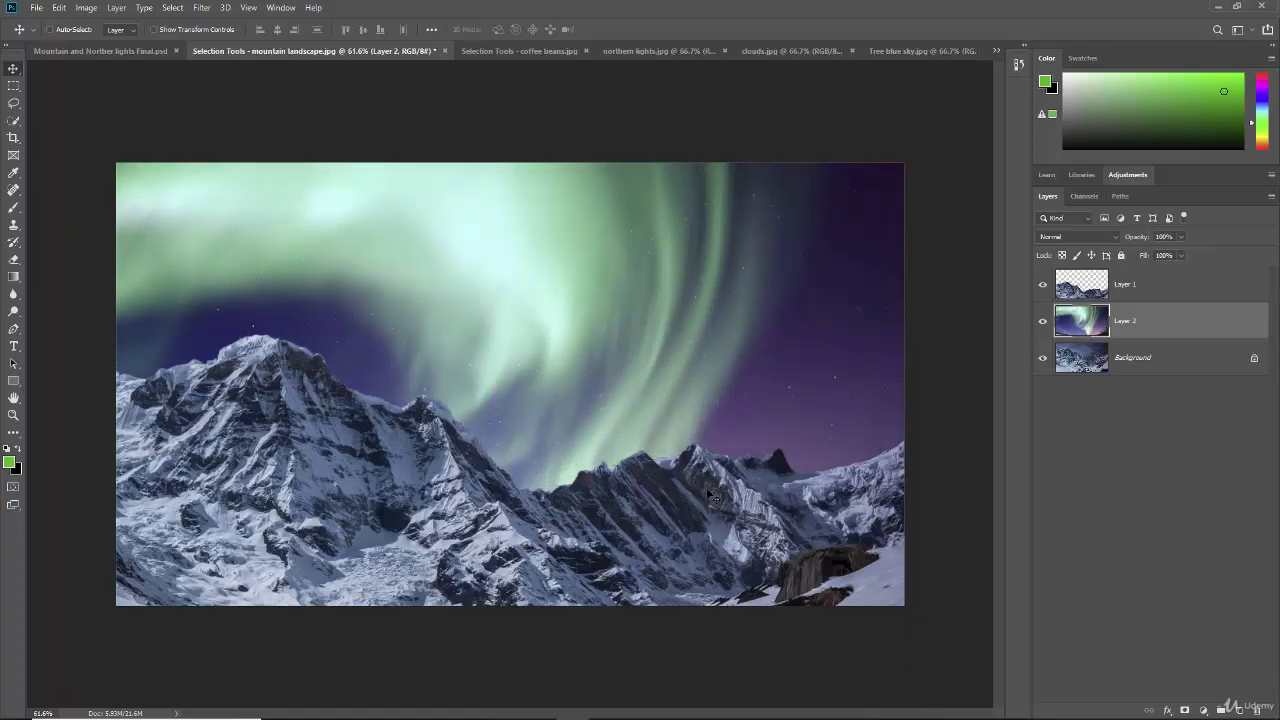
key("ctrl+z")
key("ctrl+z")
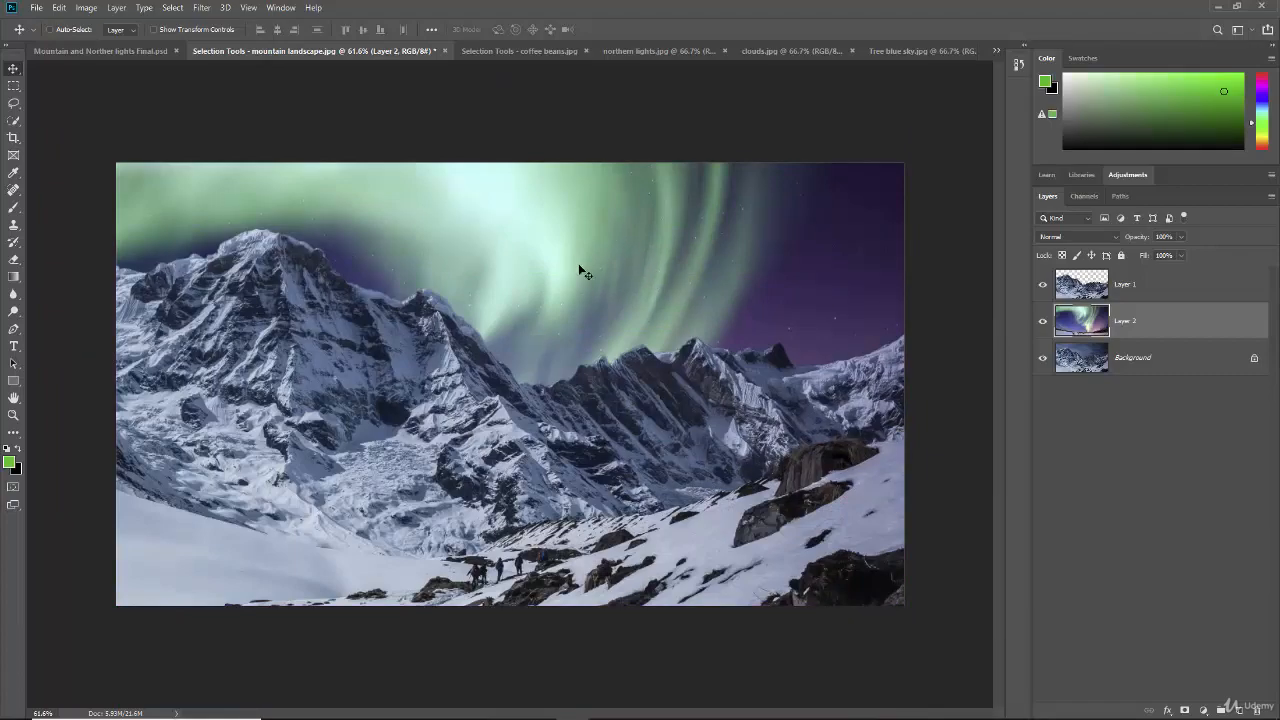
- Copy the clouds image beneath the mountain cutout, position it to fill the sky, and toggle its visibility to compare with the northern lights
left_click(773, 49)
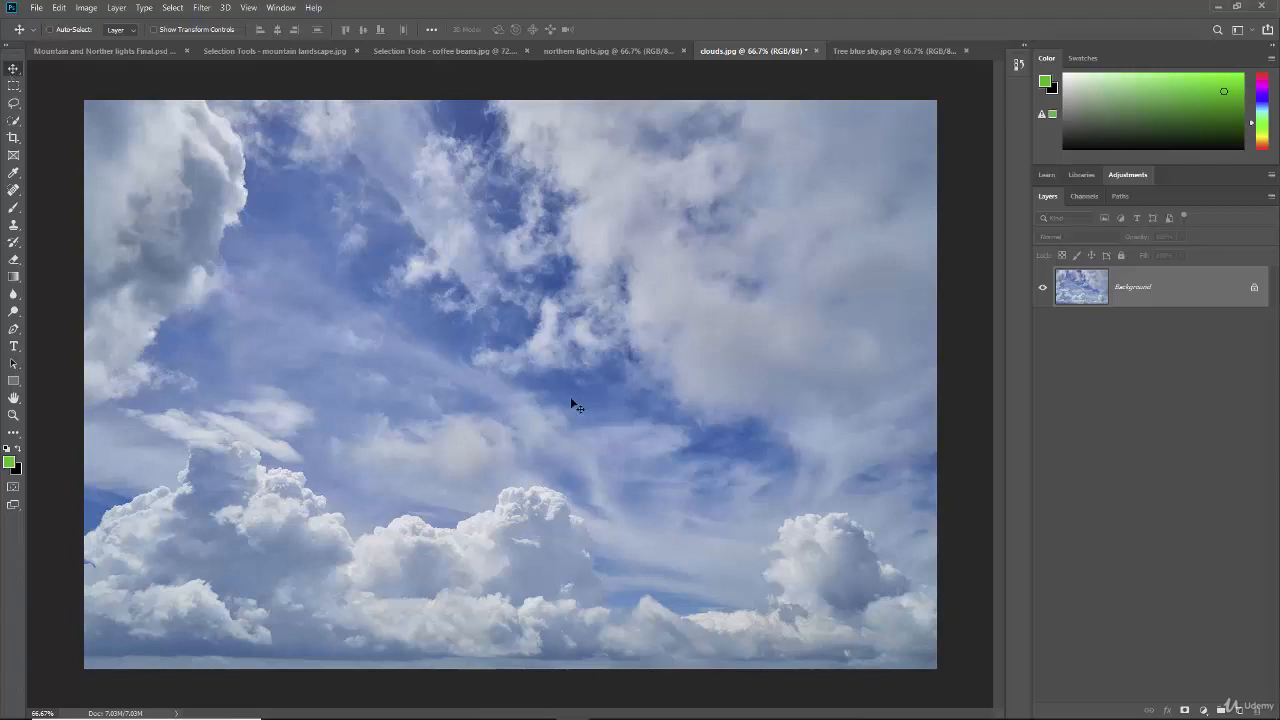
left_click_drag(571, 400, 539, 354)
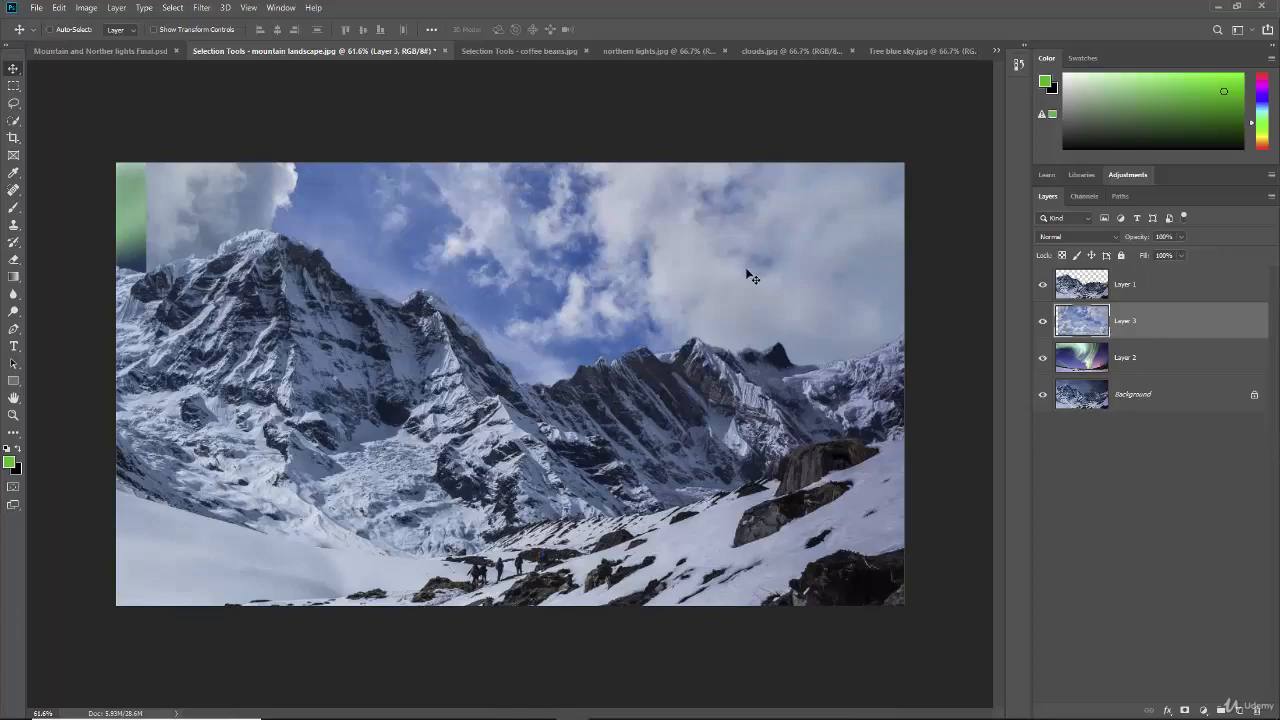
left_click_drag(732, 281, 709, 348)
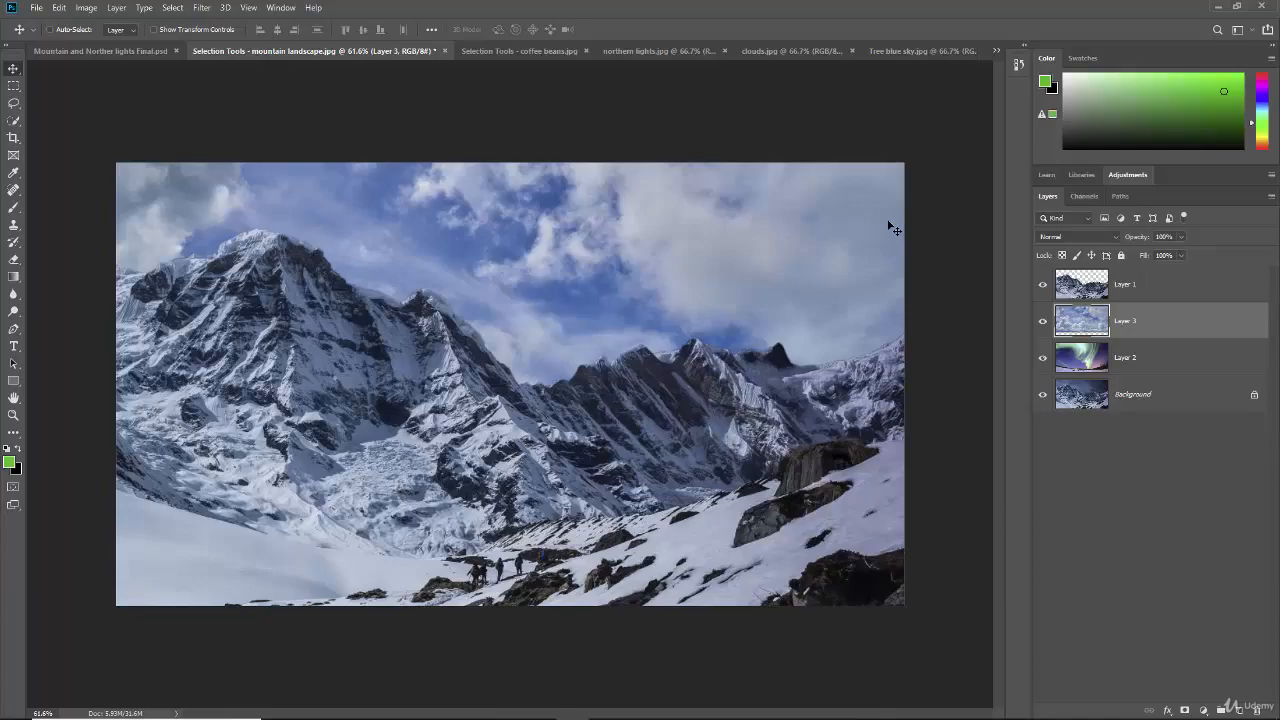
left_click(1043, 321)
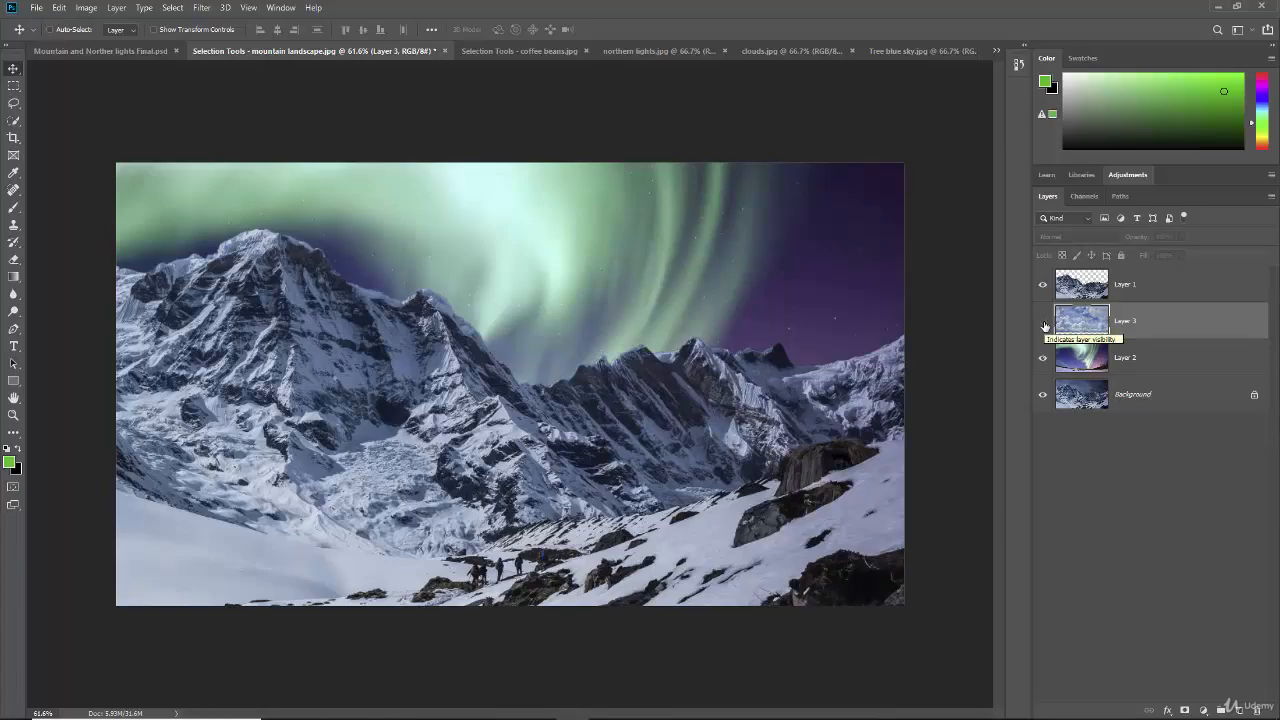
left_click(1043, 321)
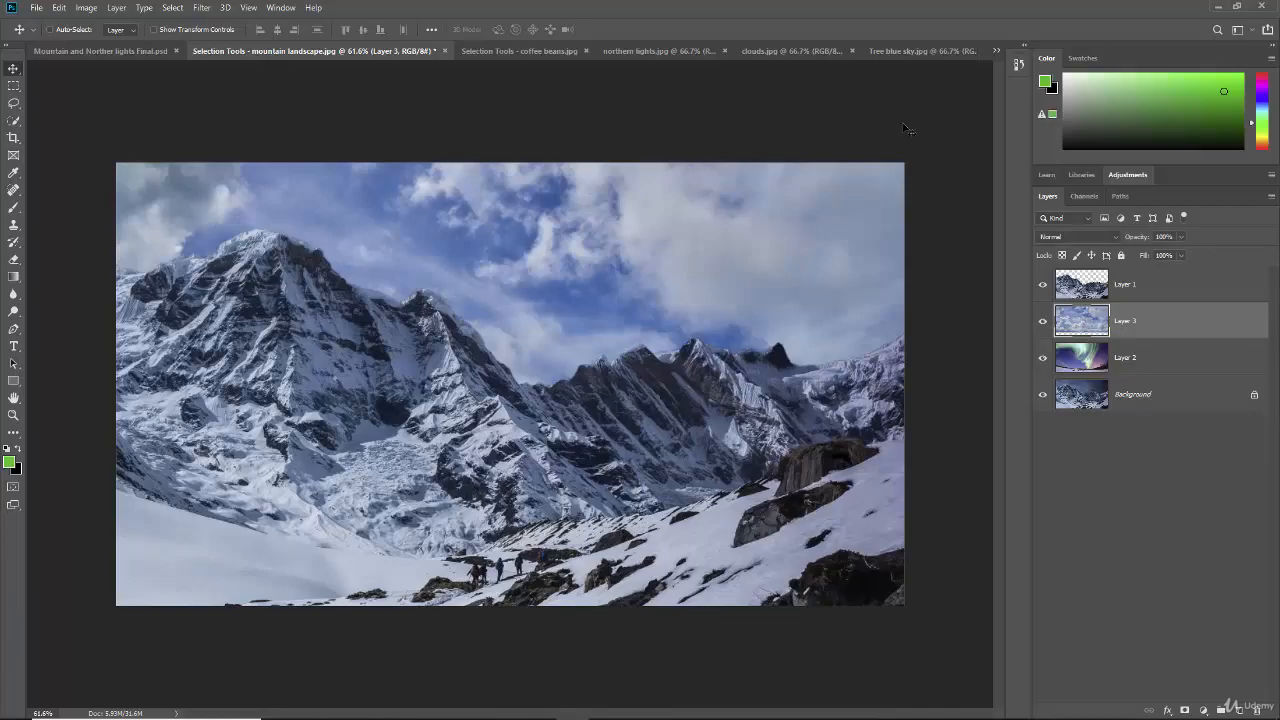
- Copy the Tree blue sky image beneath the mountain cutout and position it so the trees are hidden behind the mountains
left_click(905, 54)
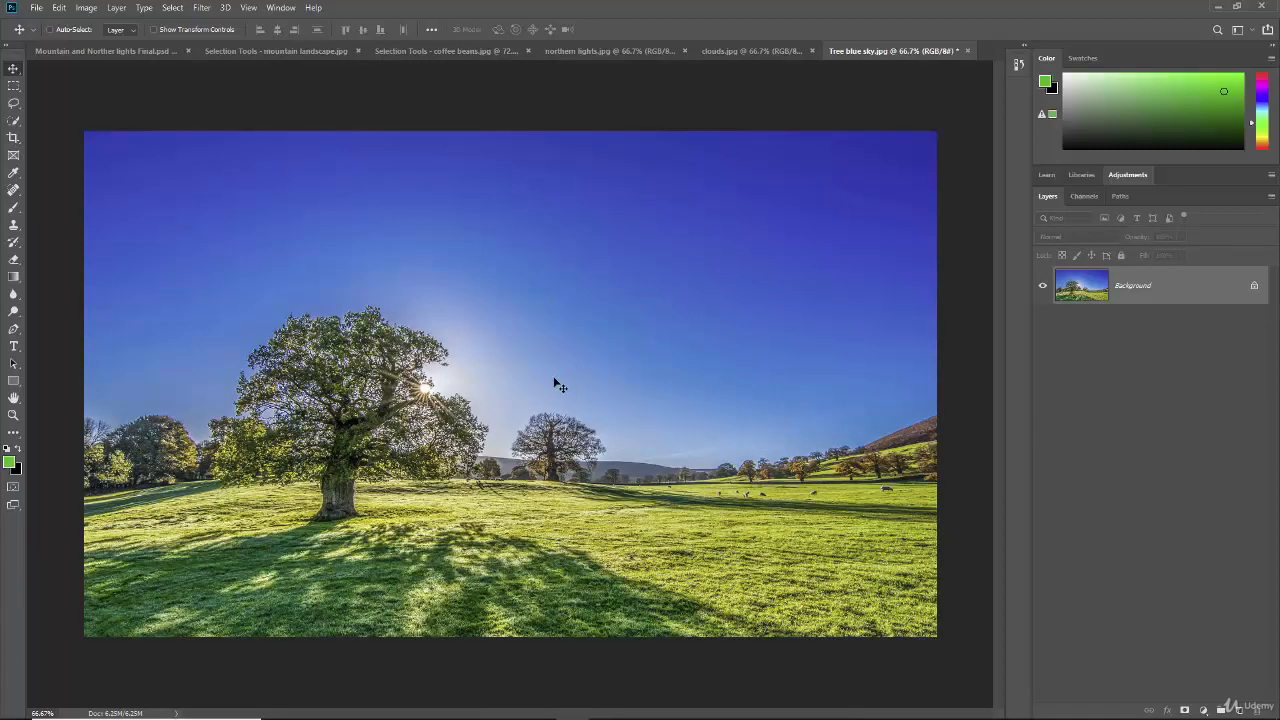
left_click(267, 51)
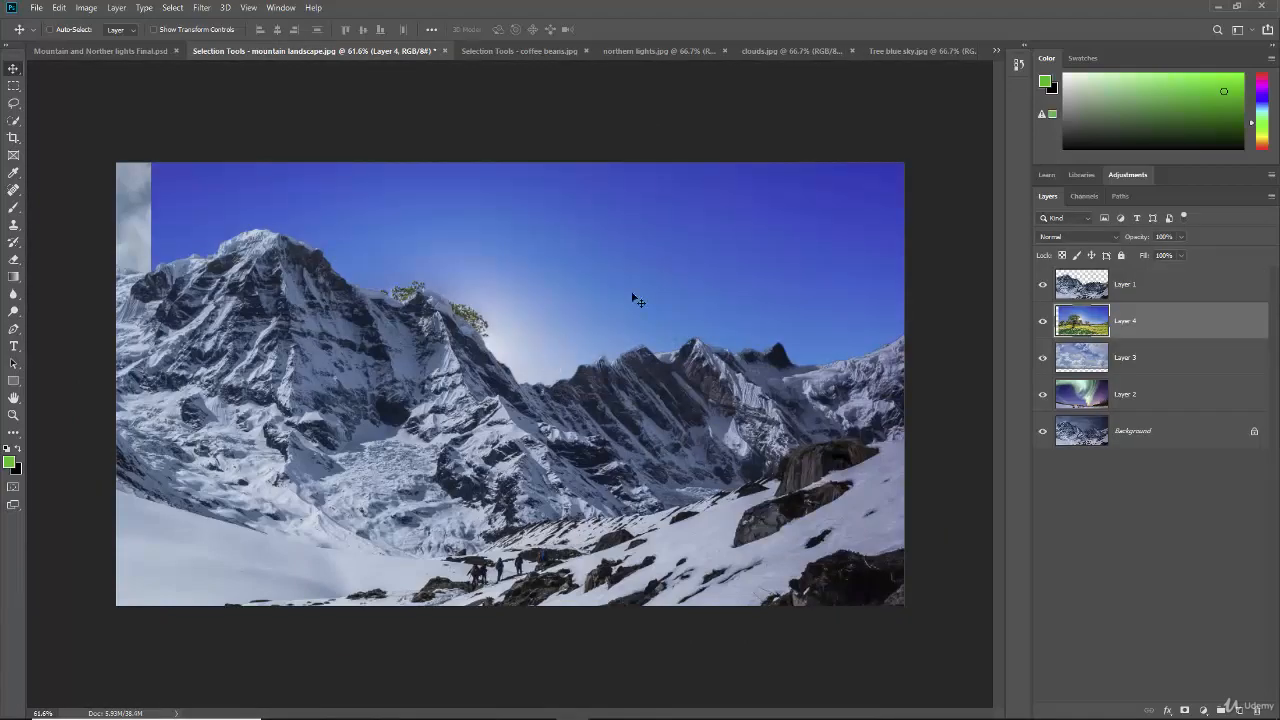
left_click_drag(713, 288, 676, 274)
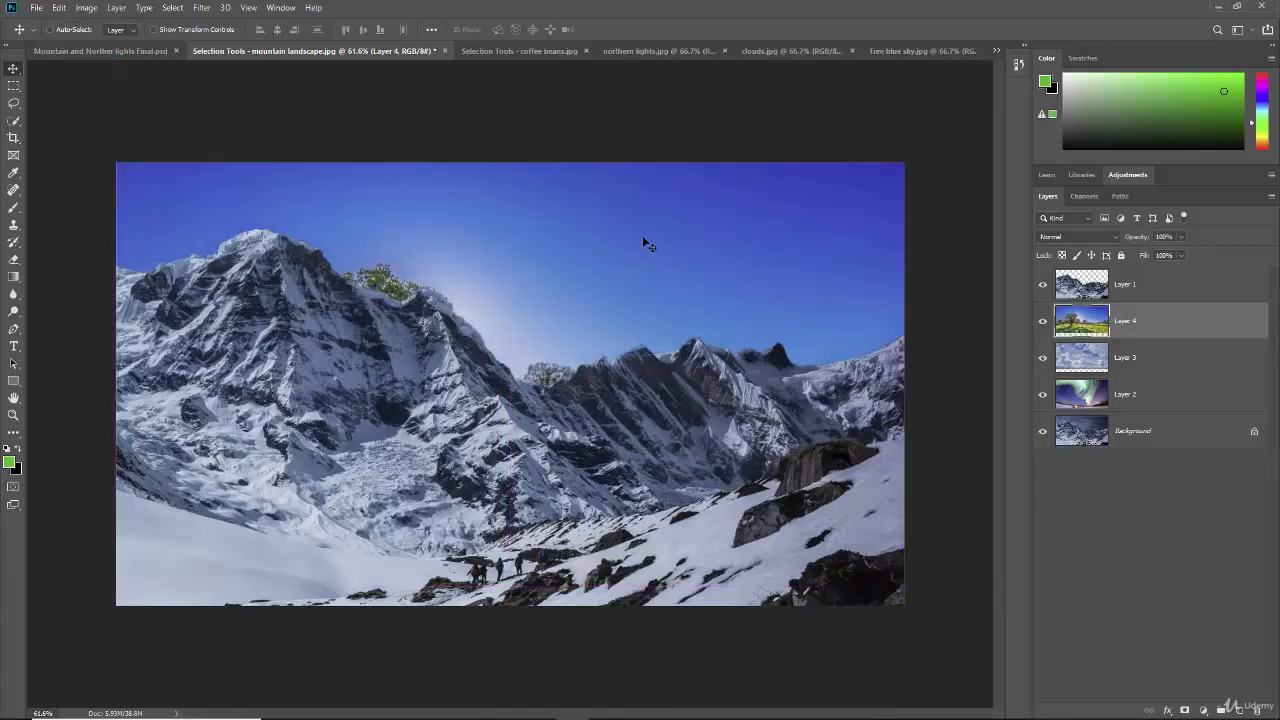
left_click_drag(645, 245, 643, 300)
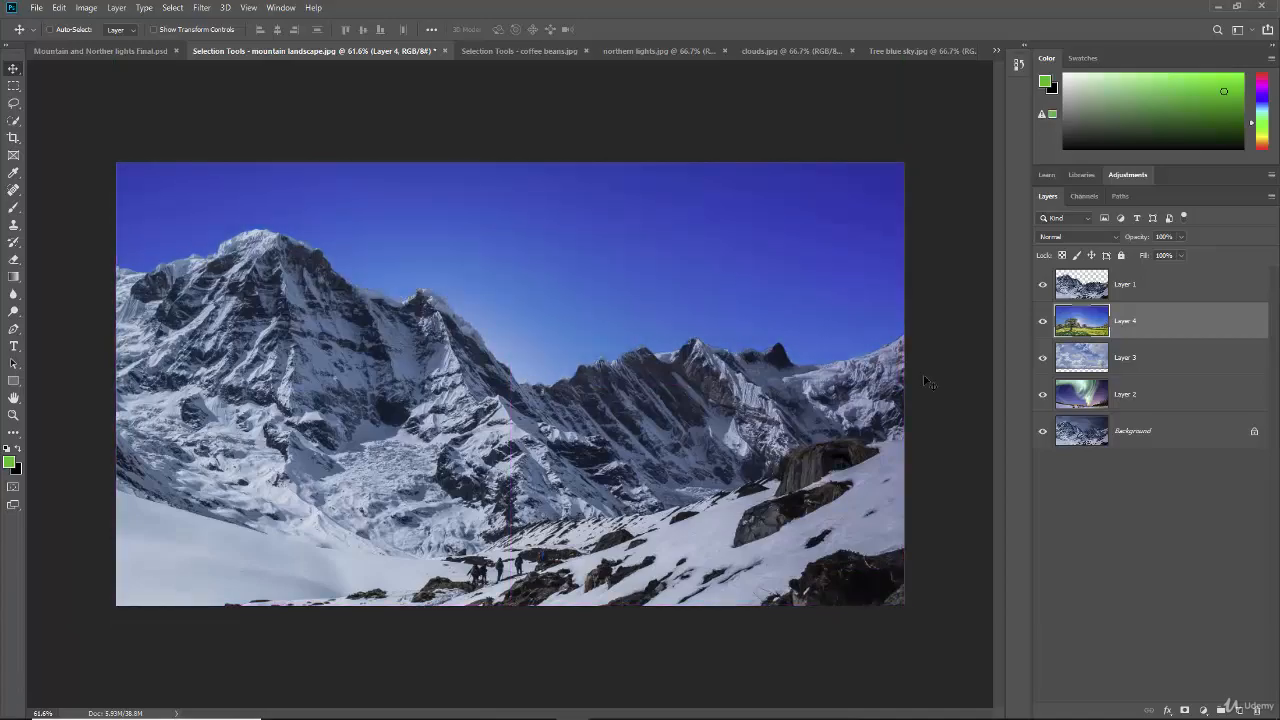
- Select Layer 1 and compare the replacement skies by hiding and restoring Layer 4 and Layer 3
left_click(1160, 293)
mouse_move(614, 432)
left_mouse_down()
mouse_move(608, 482)
mouse_move(612, 430)
left_mouse_up()
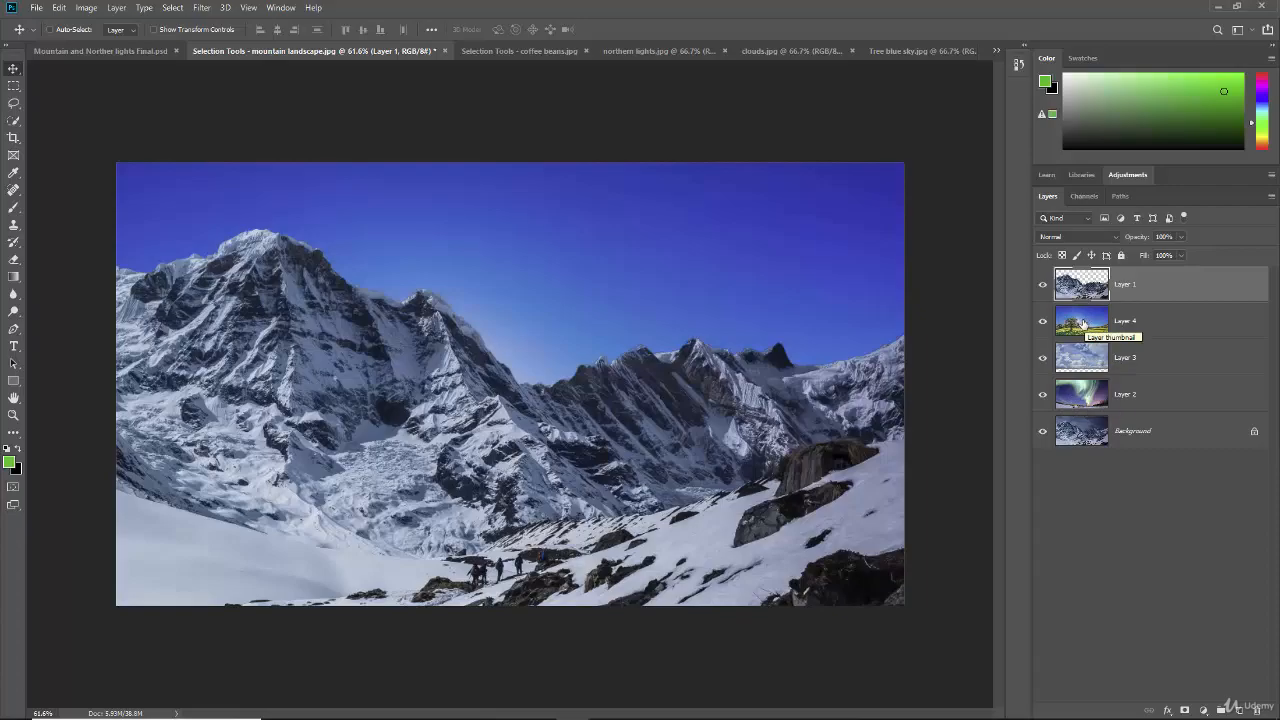
left_click(1043, 322)
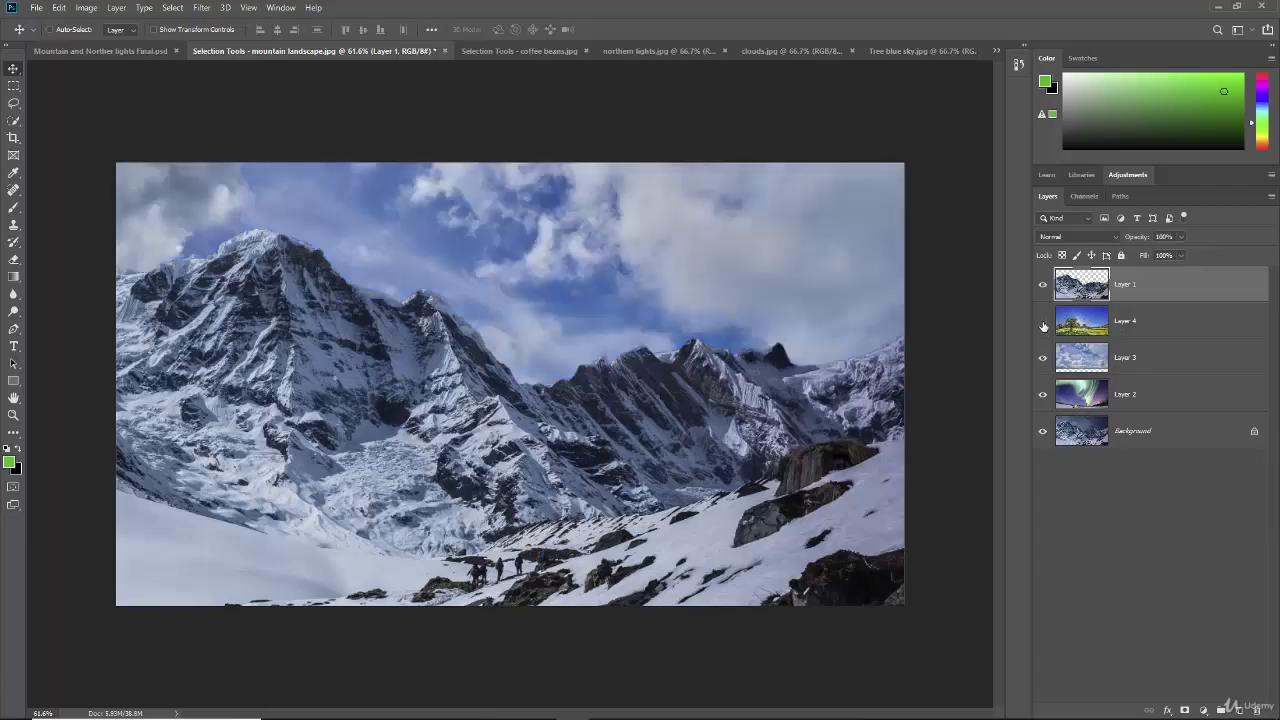
left_click(1044, 360)
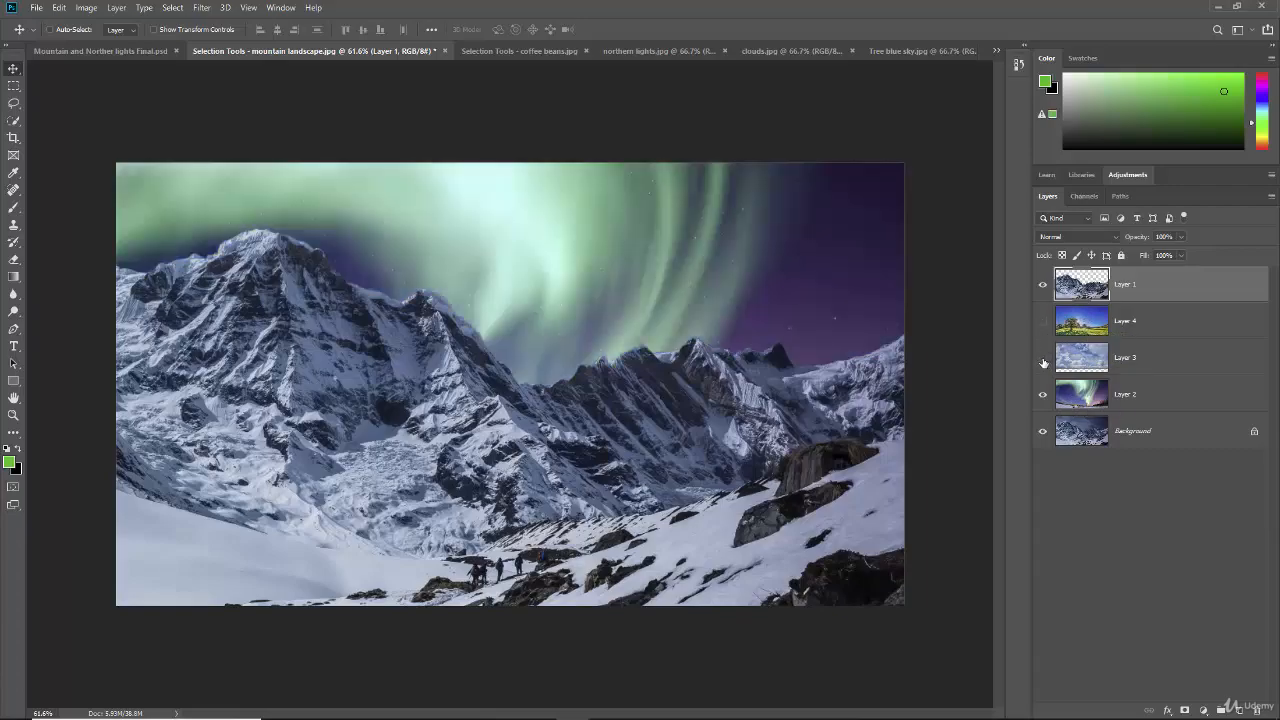
left_click(1043, 358)
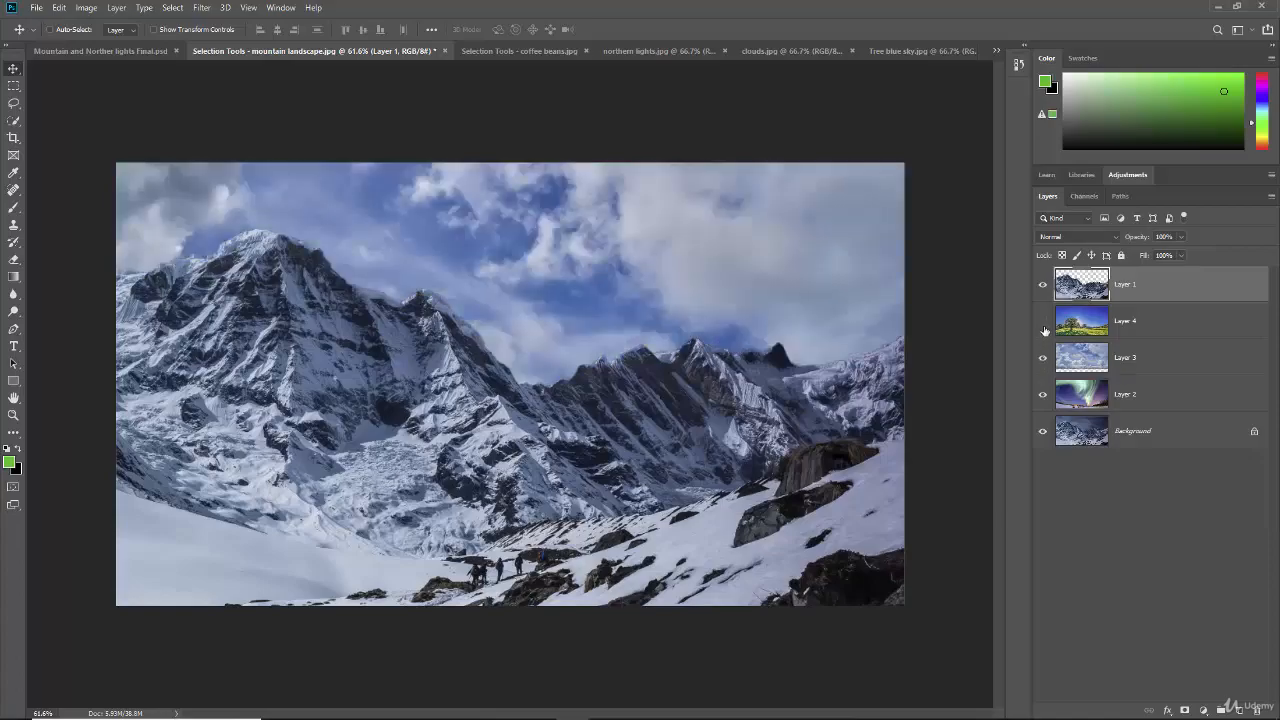
left_click(1043, 322)
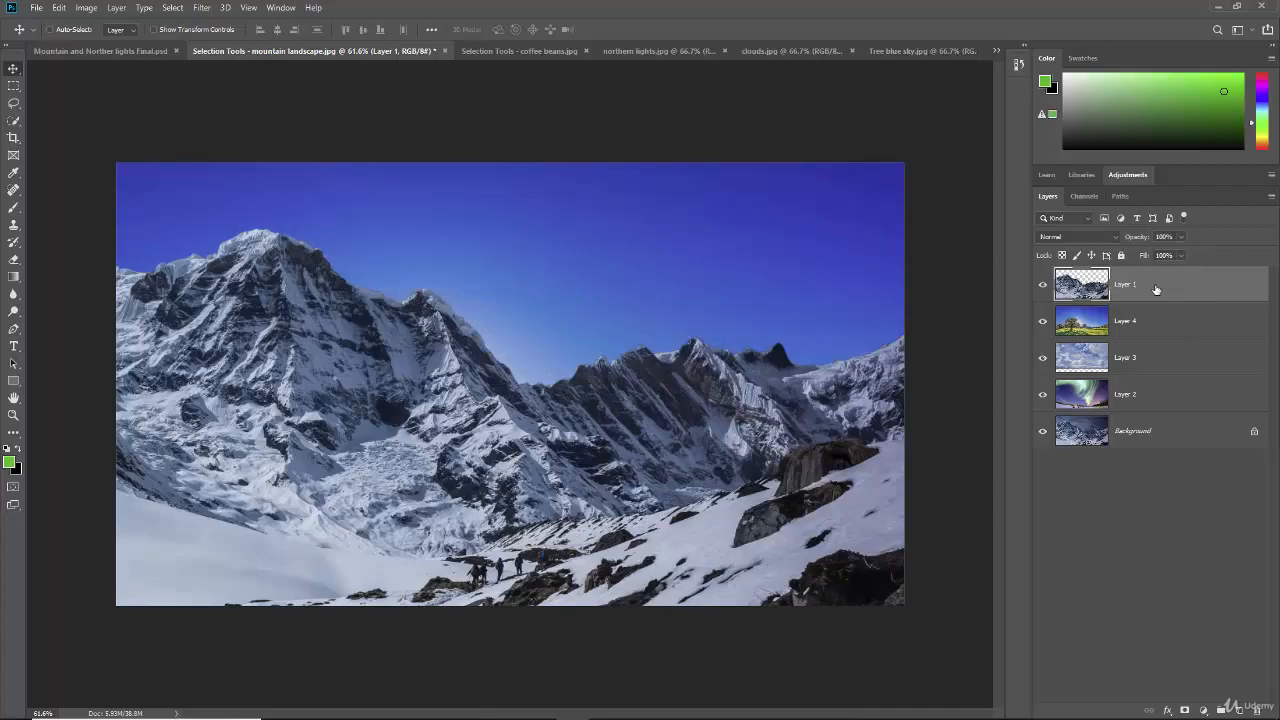
- Add a Brightness/Contrast adjustment layer above Layer 1 and raise the brightness to 36
left_click(1204, 711)
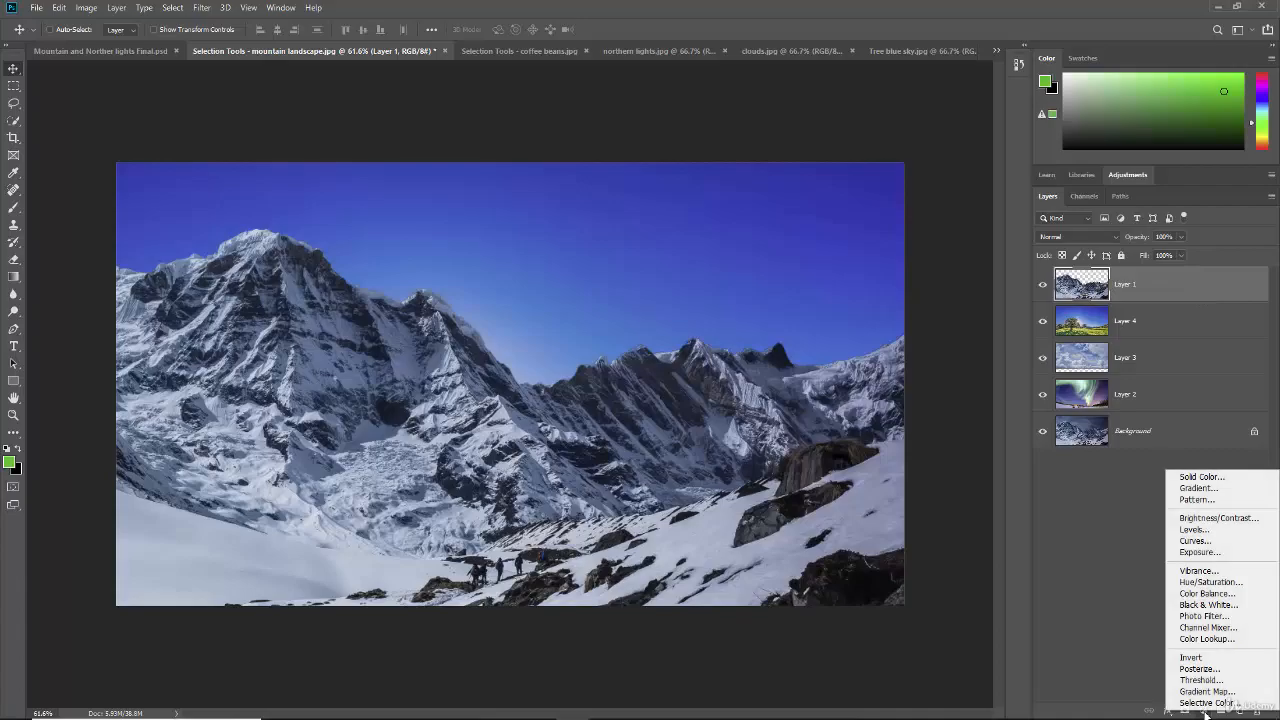
left_click(1192, 518)
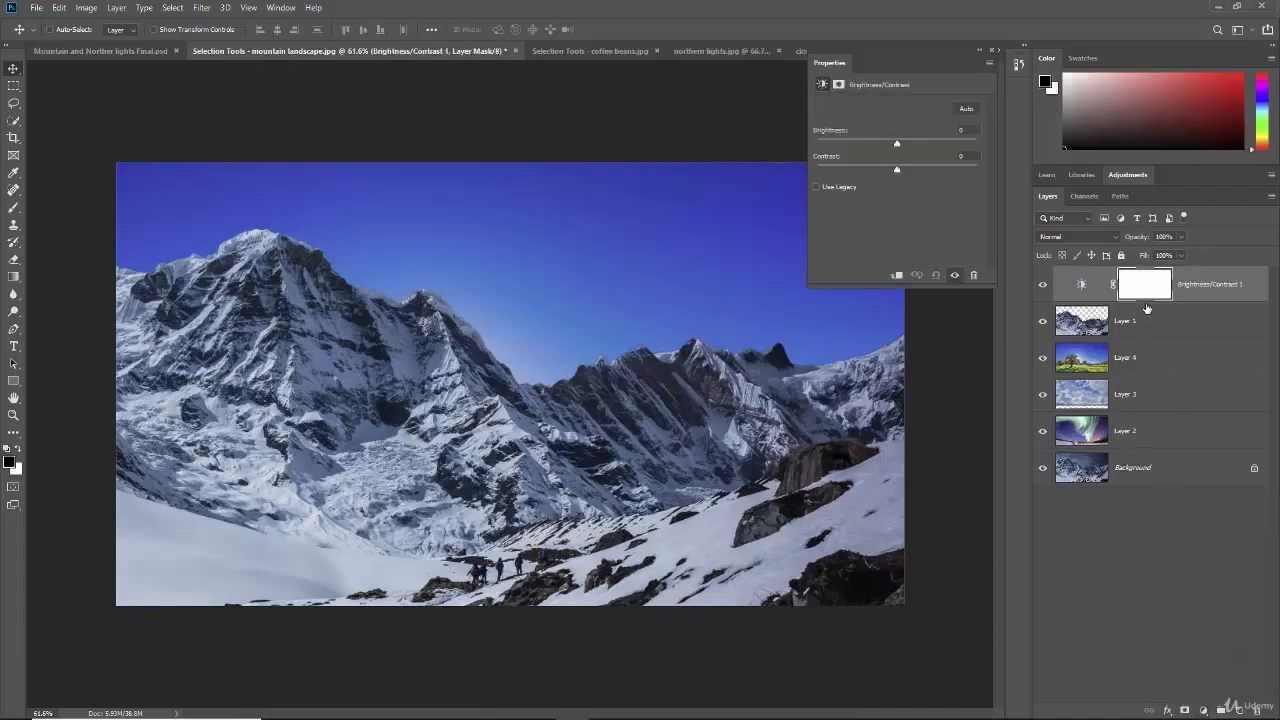
left_click_drag(897, 146, 916, 142)
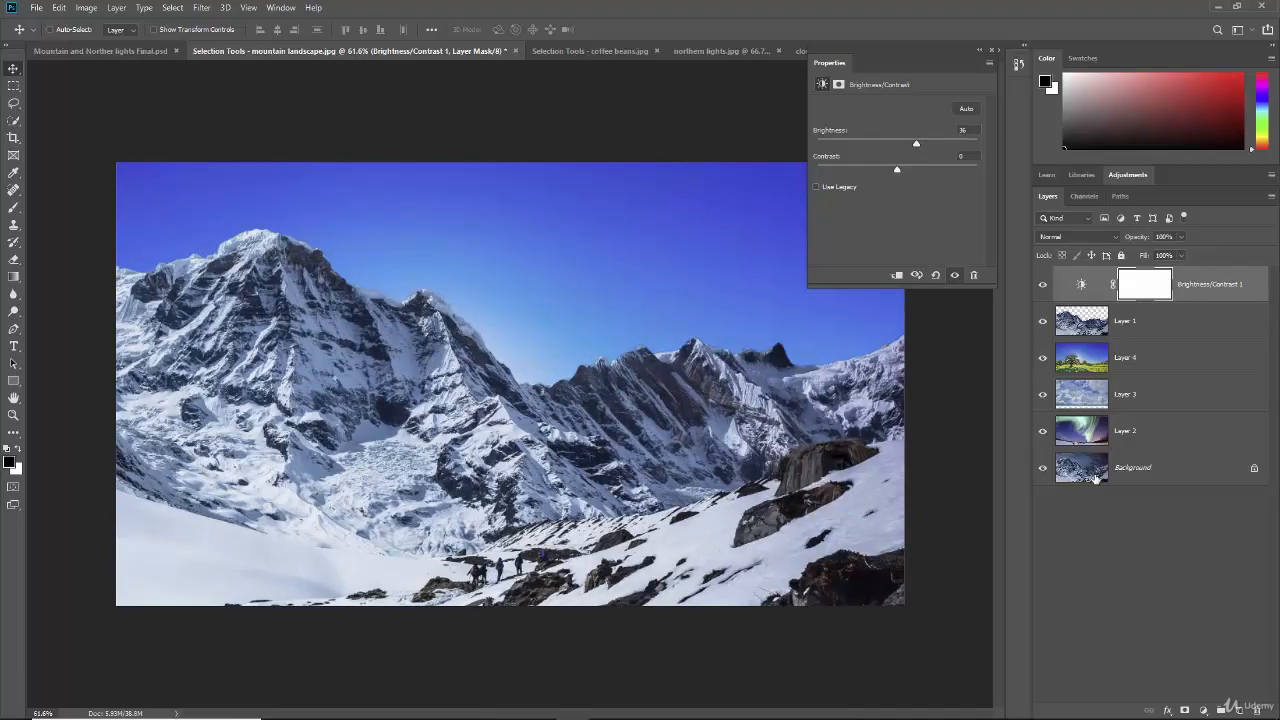
- Reset the Brightness/Contrast adjustment, clip it to Layer 1 so only the mountains are affected, and set its brightness to 24
left_click(936, 275)
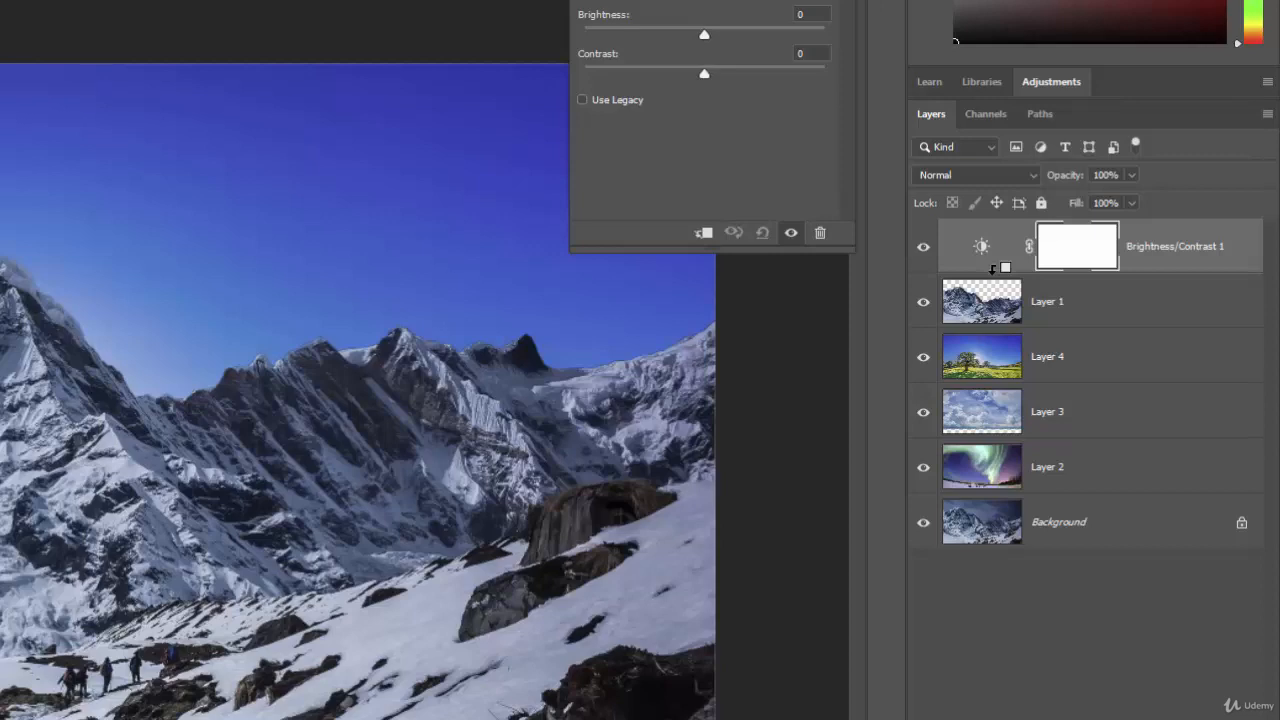
left_click(993, 268, "alt")
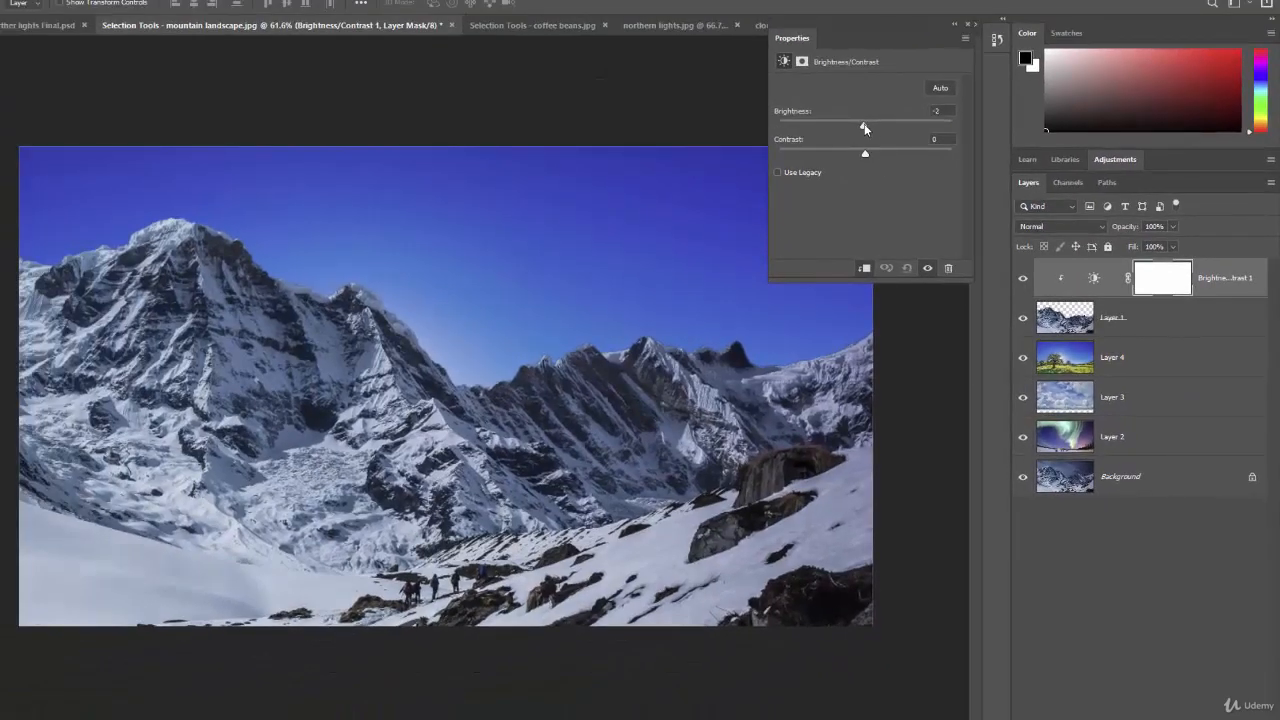
mouse_move(864, 126)
left_mouse_down()
mouse_move(893, 123)
mouse_move(813, 122)
mouse_move(860, 122)
left_mouse_up()
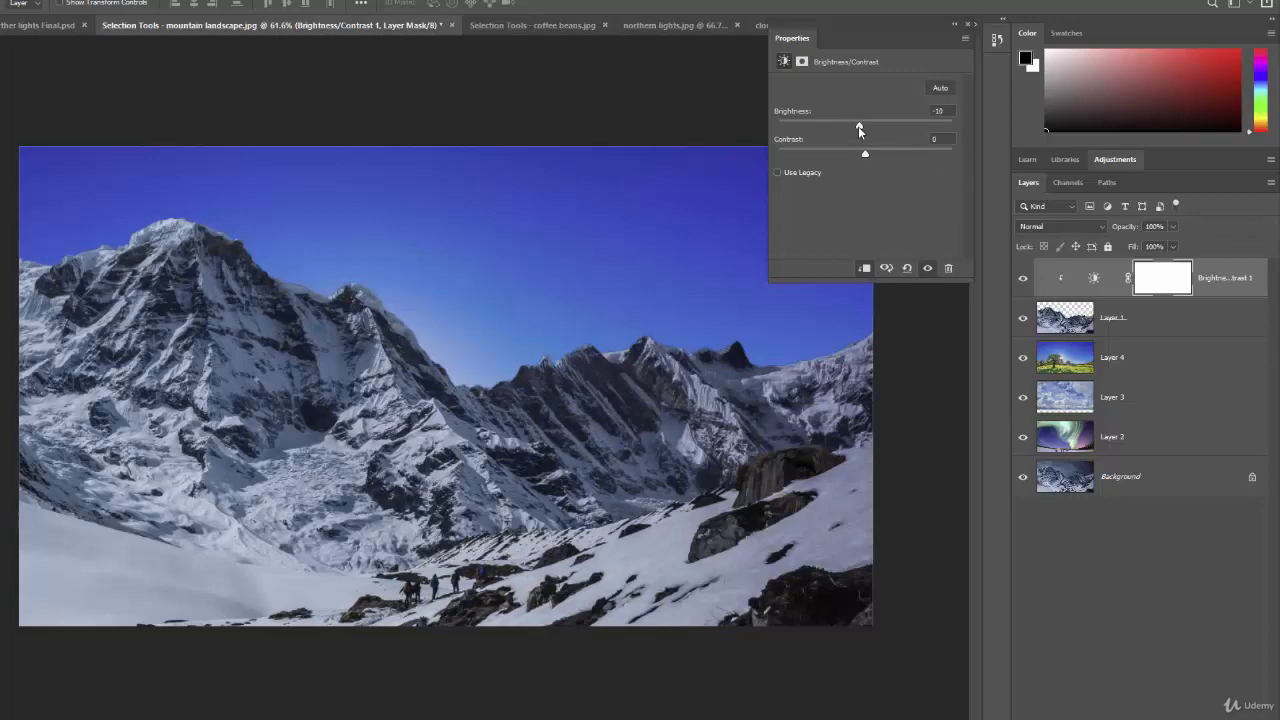
left_click_drag(860, 125, 880, 128)
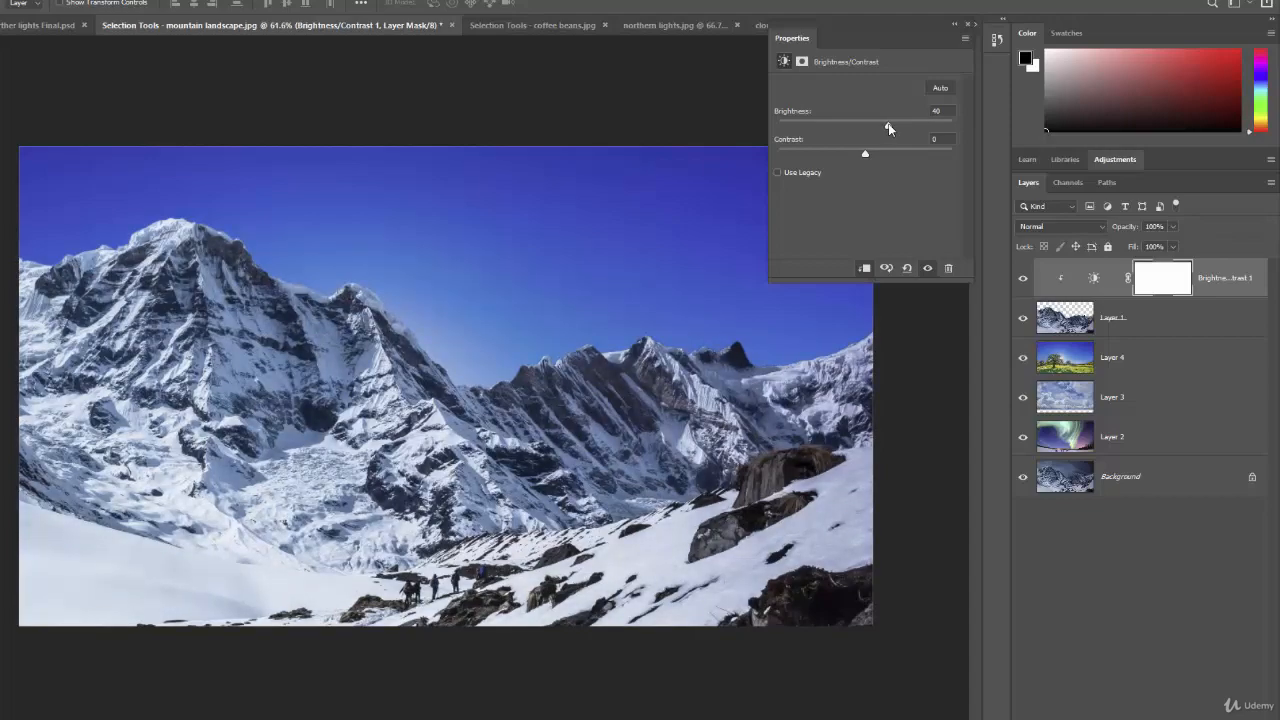
left_click_drag(886, 126, 838, 128)
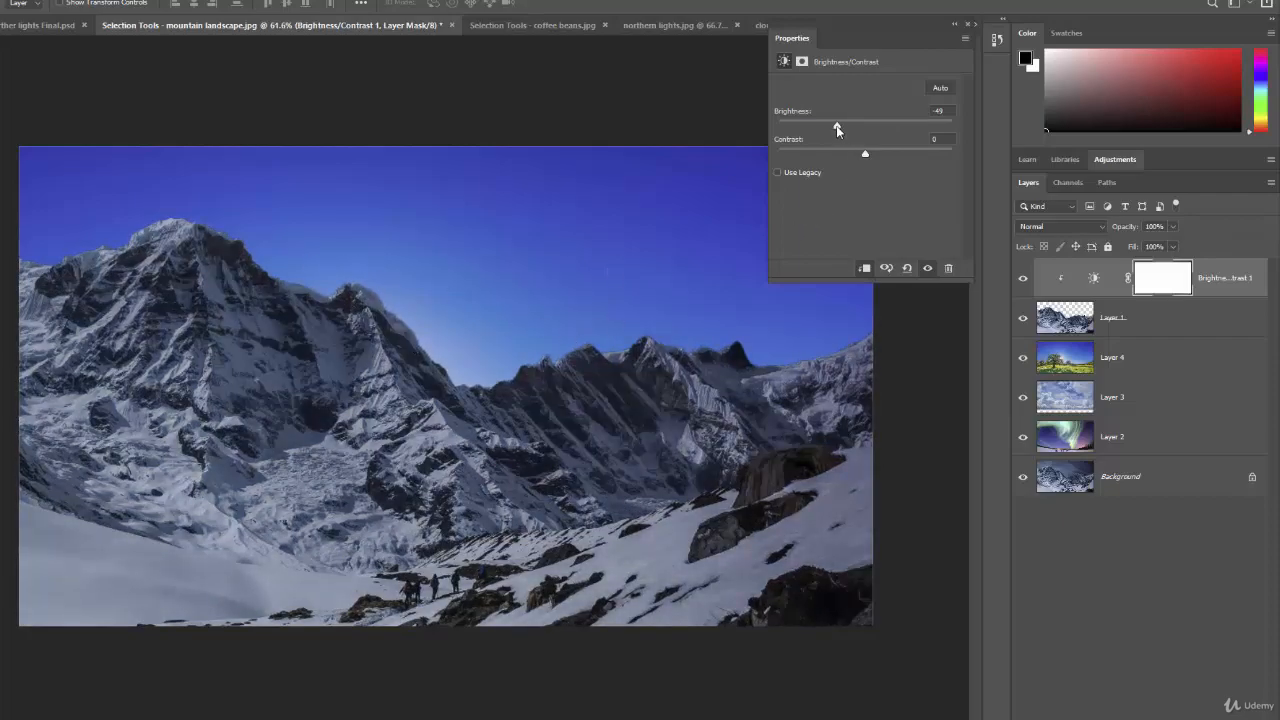
left_click_drag(838, 130, 849, 130)
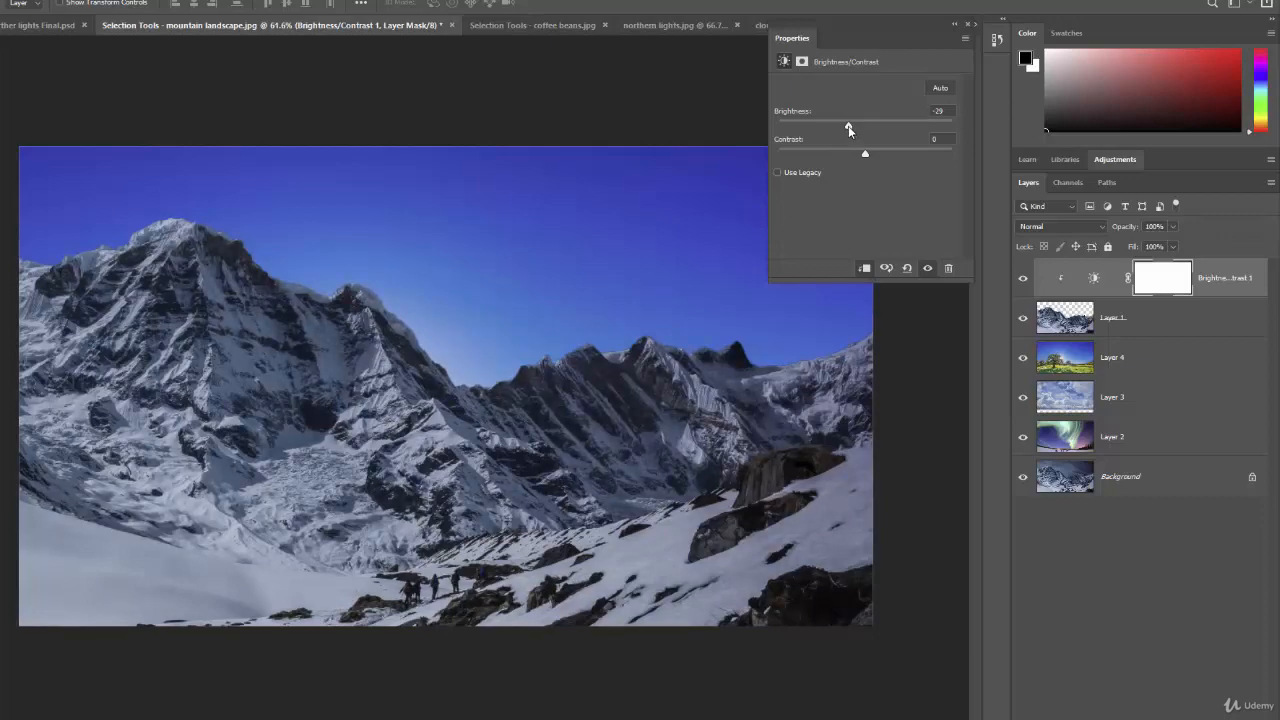
left_click_drag(848, 126, 872, 128)
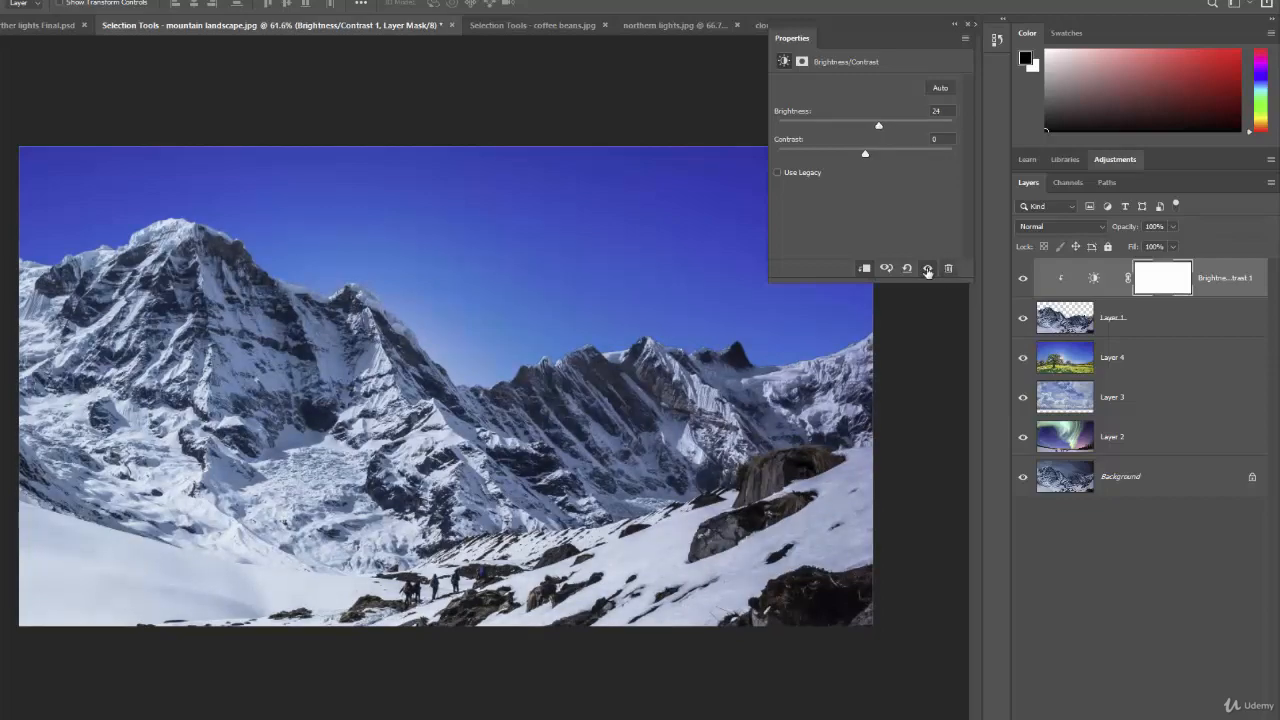
- Compare the mountains with and without the clipped Brightness/Contrast adjustment, restore its visibility, and close its properties
left_click(1024, 282)
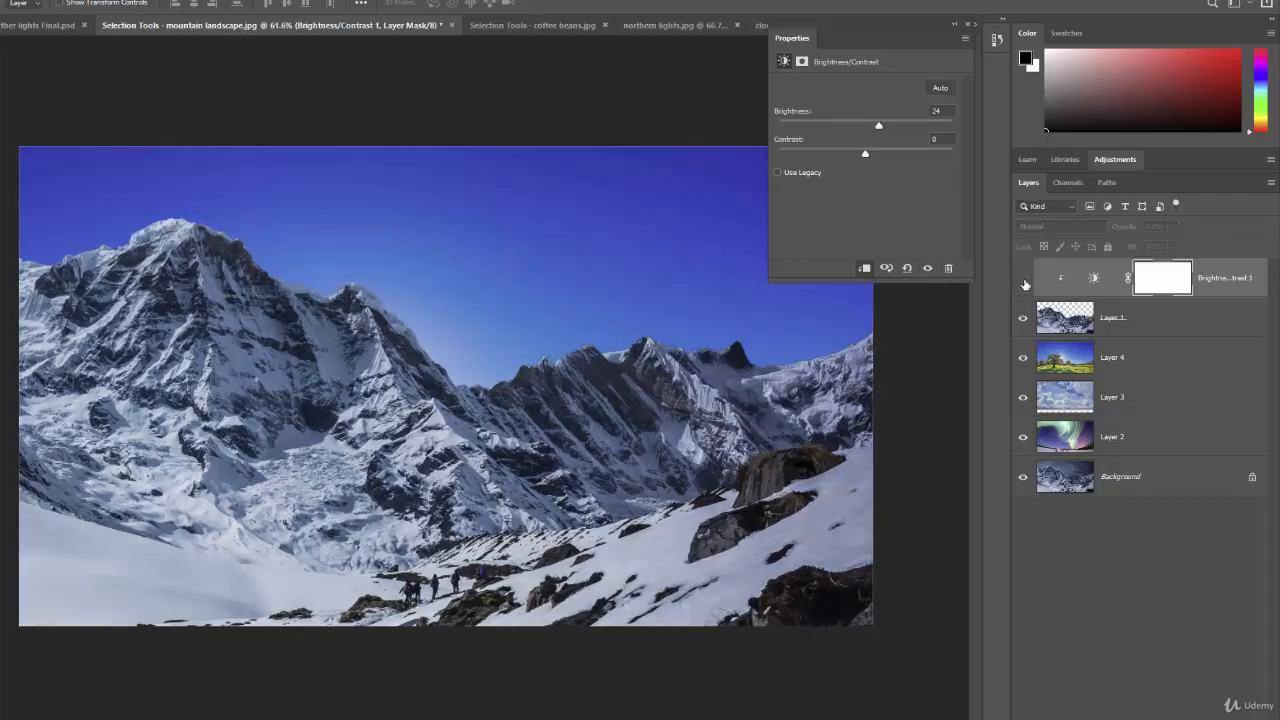
left_click(1024, 283)
left_click(1024, 283)
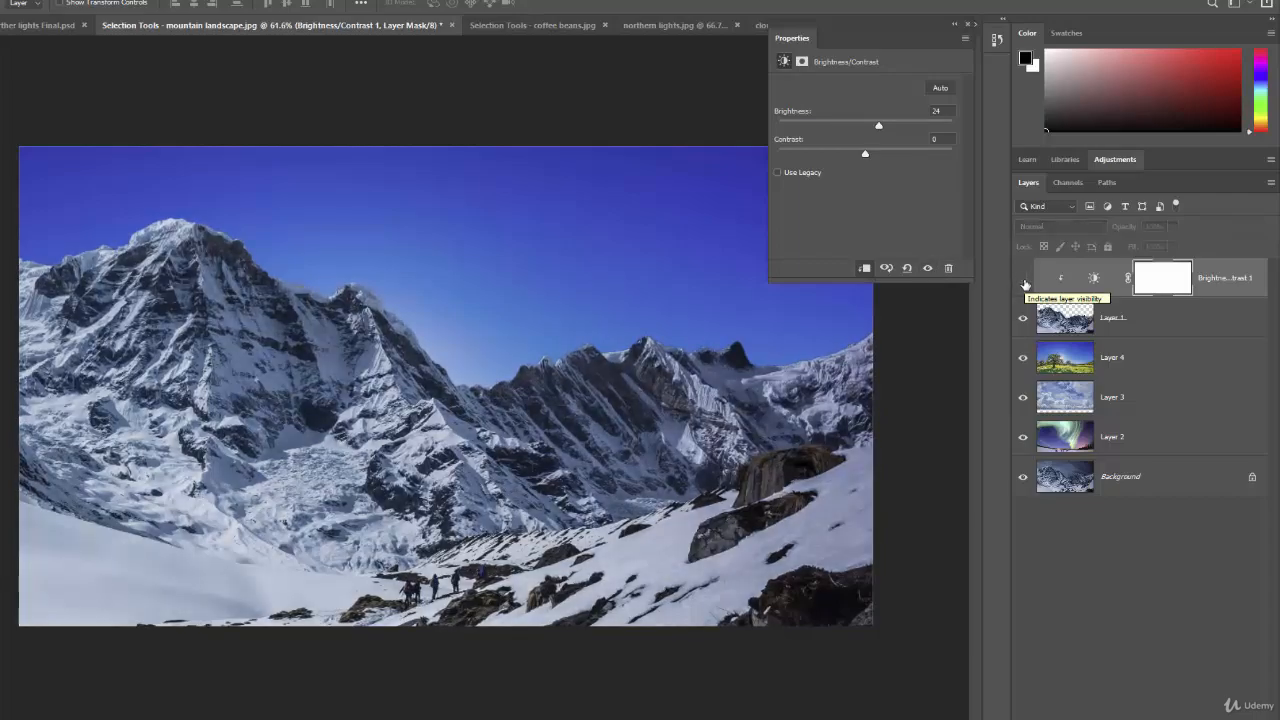
left_click(1024, 283)
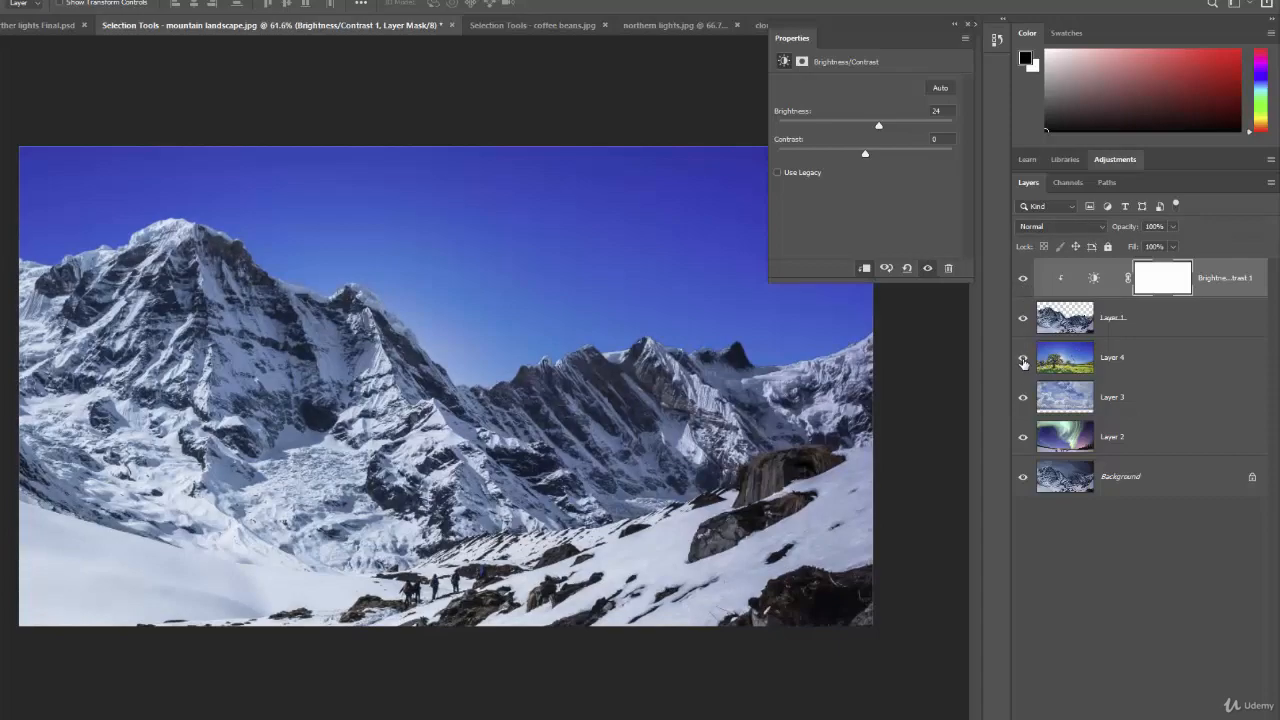
left_click(967, 24)
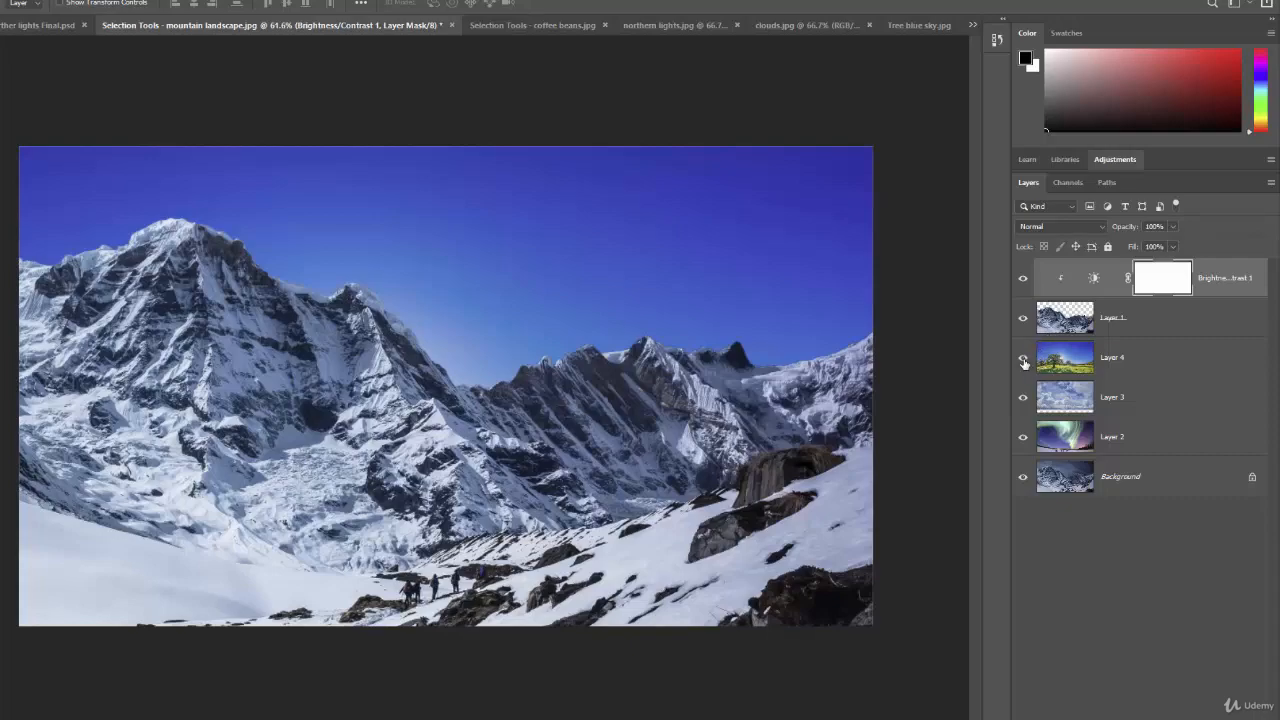
- Hide Layer 4 to use the cloudy sky, and set the clipped adjustment's brightness to 34
left_click(1023, 360)
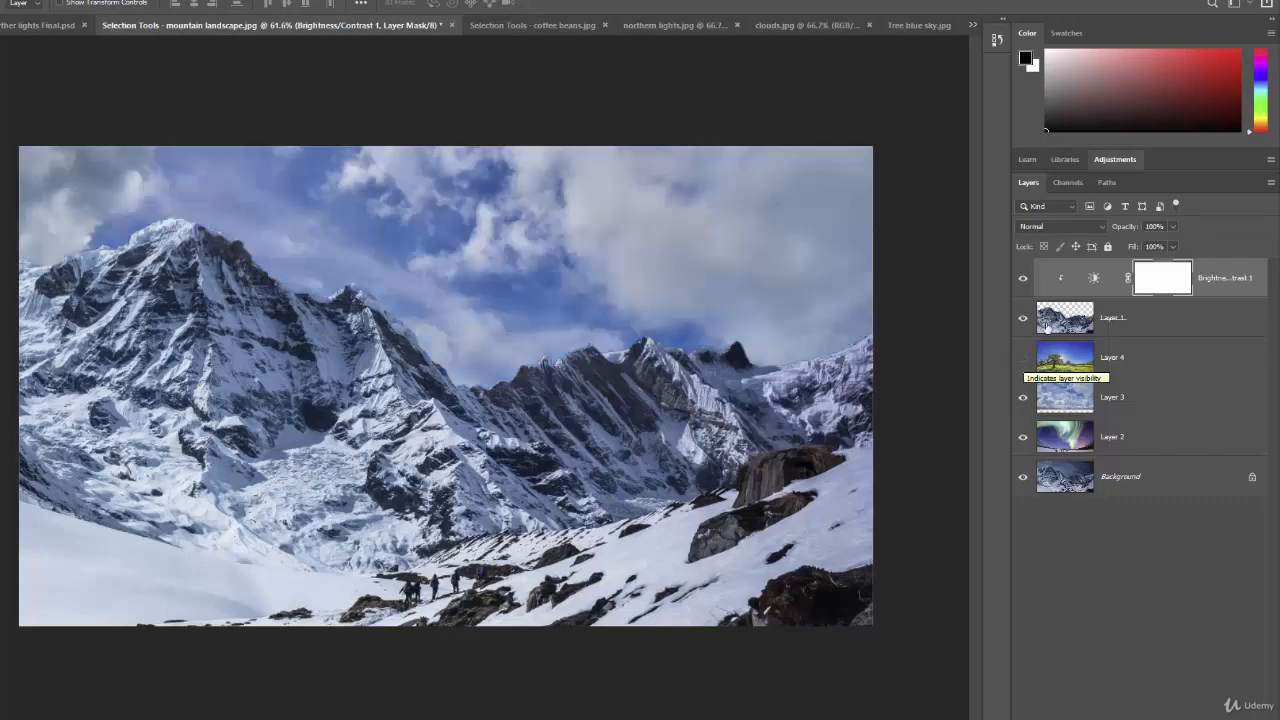
double_click(1093, 281)
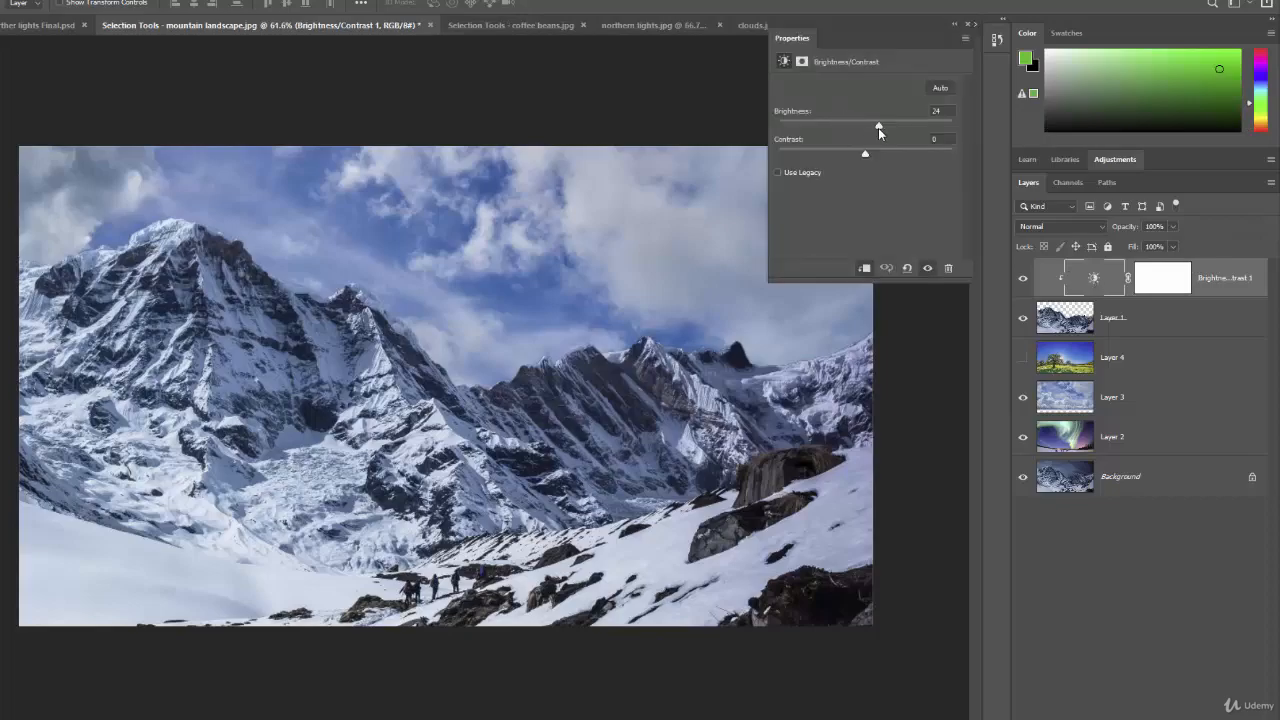
mouse_move(879, 126)
left_mouse_down()
mouse_move(832, 129)
mouse_move(885, 137)
left_mouse_up()
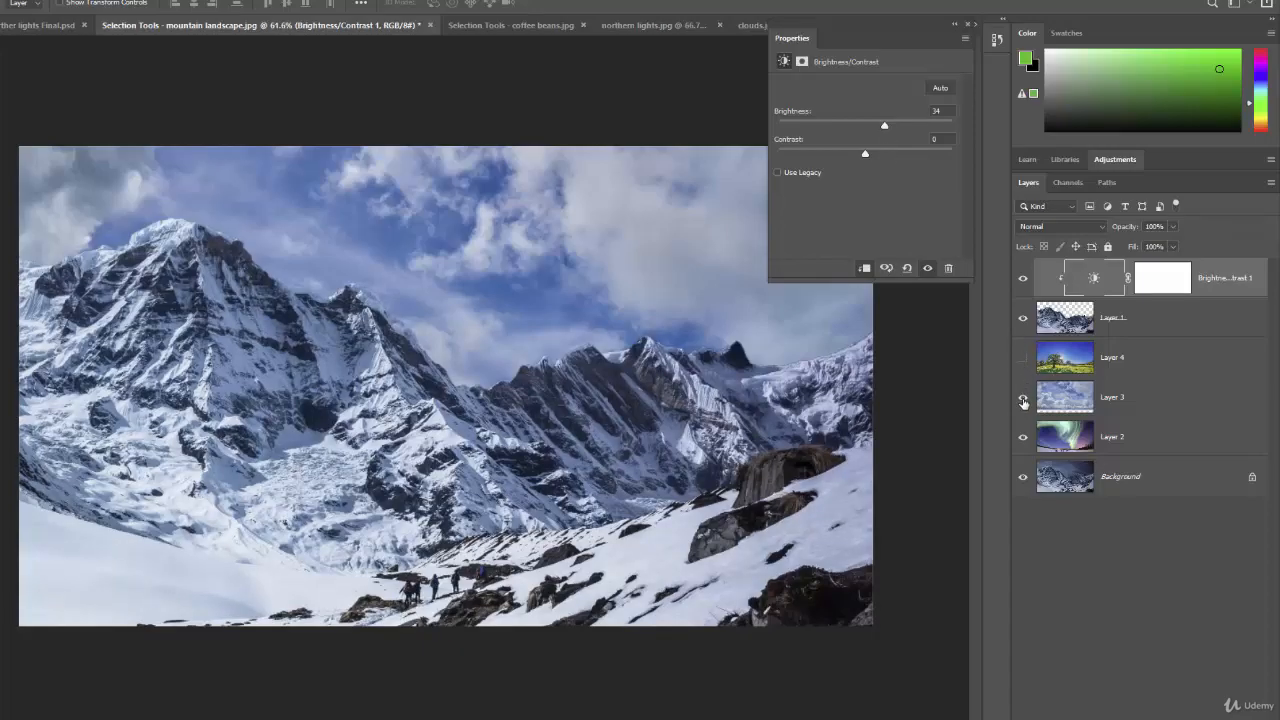
- Hide Layer 3 to use the northern lights sky, and set the mountain adjustment to brightness -43 and contrast 20
left_click(1022, 400)
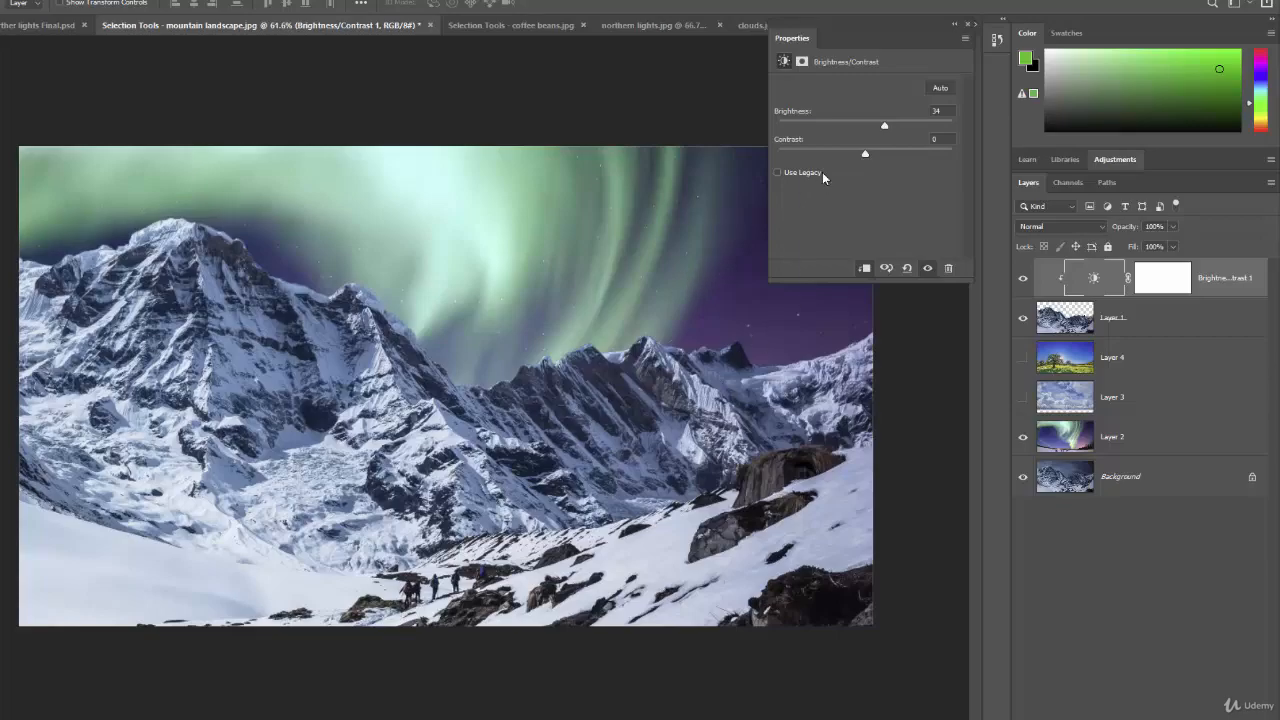
left_click_drag(882, 125, 840, 126)
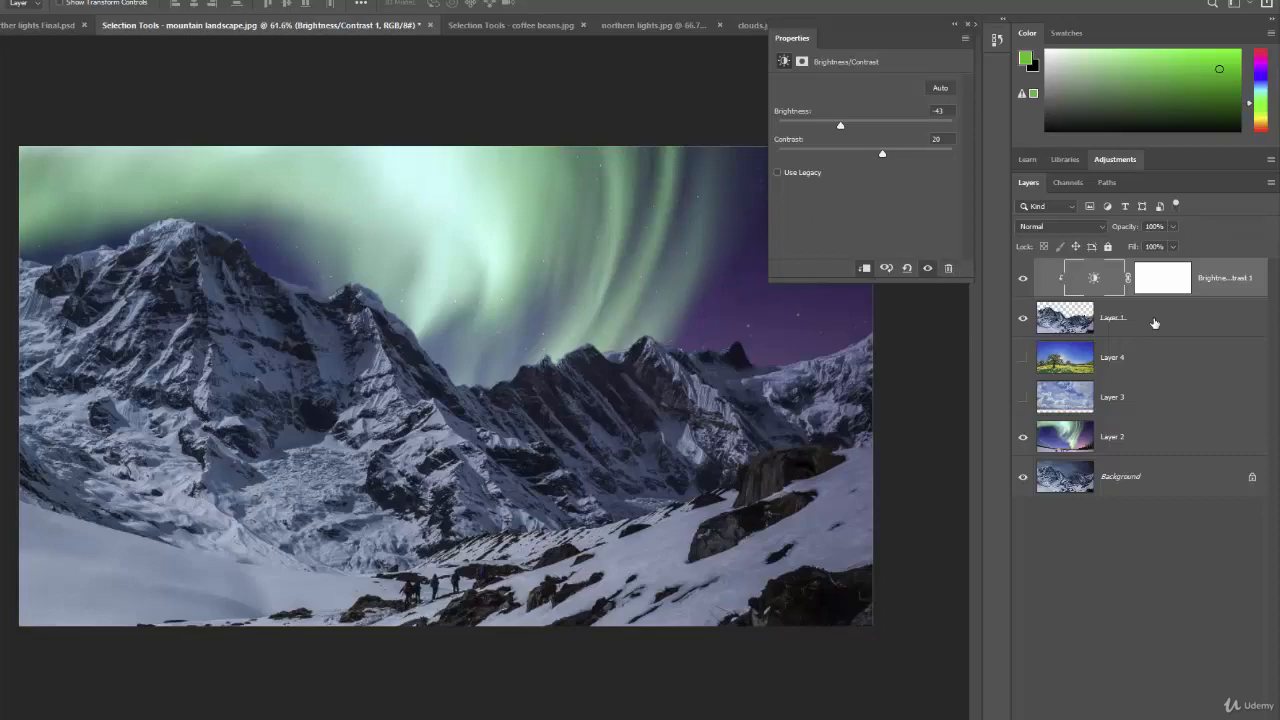
- Move the Layer 1 mountains down to Y 3.88 in to expose more northern lights, and hide the Brightness/Contrast adjustment
left_click(1150, 325)
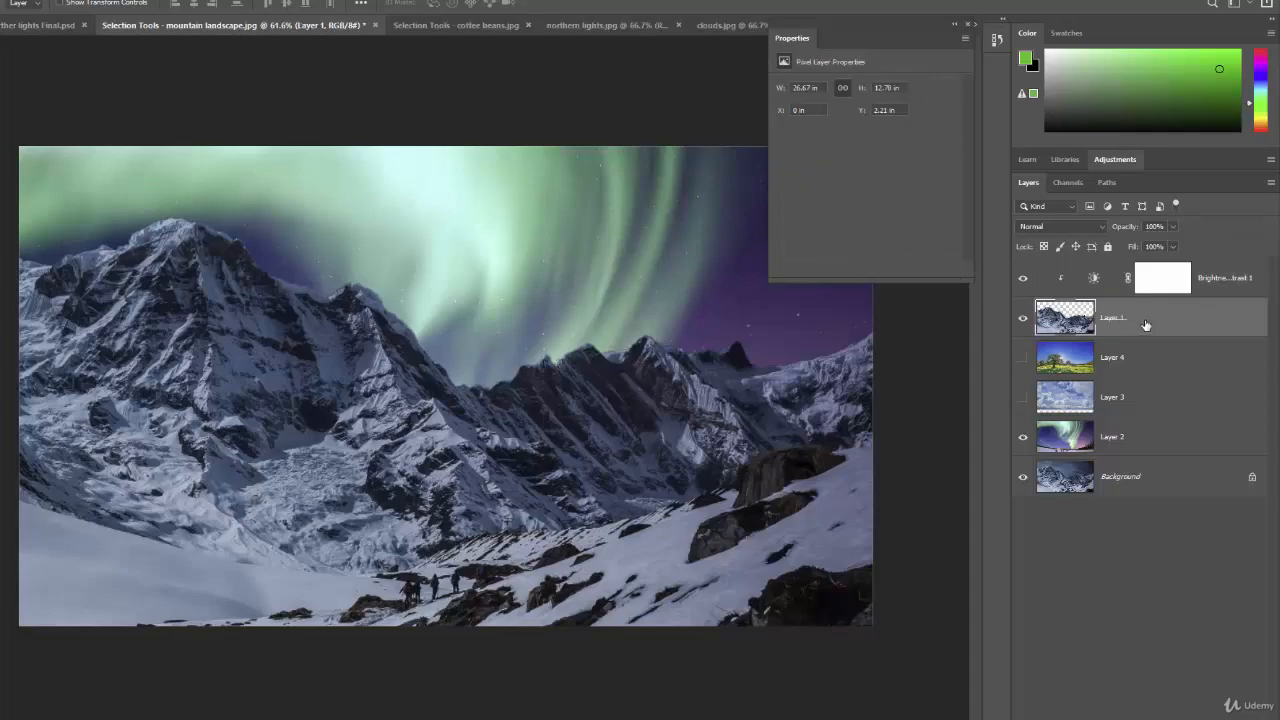
left_click_drag(720, 420, 718, 471)
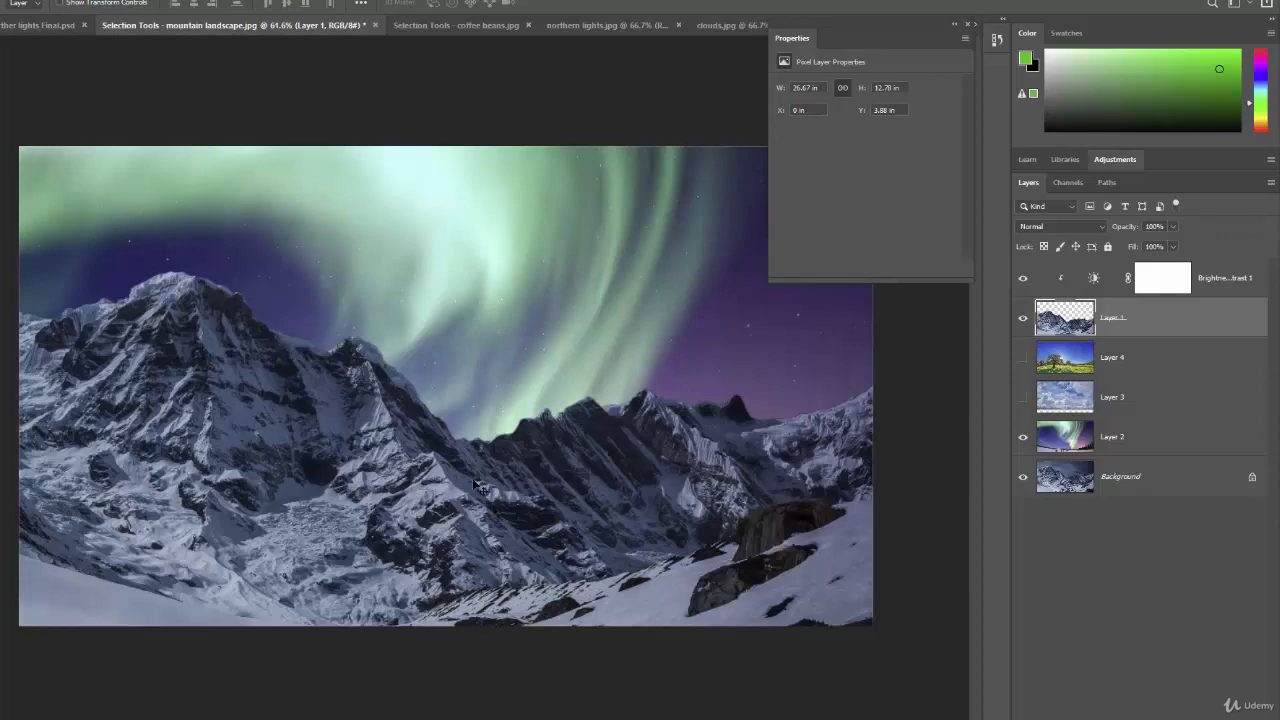
left_click(1023, 280)
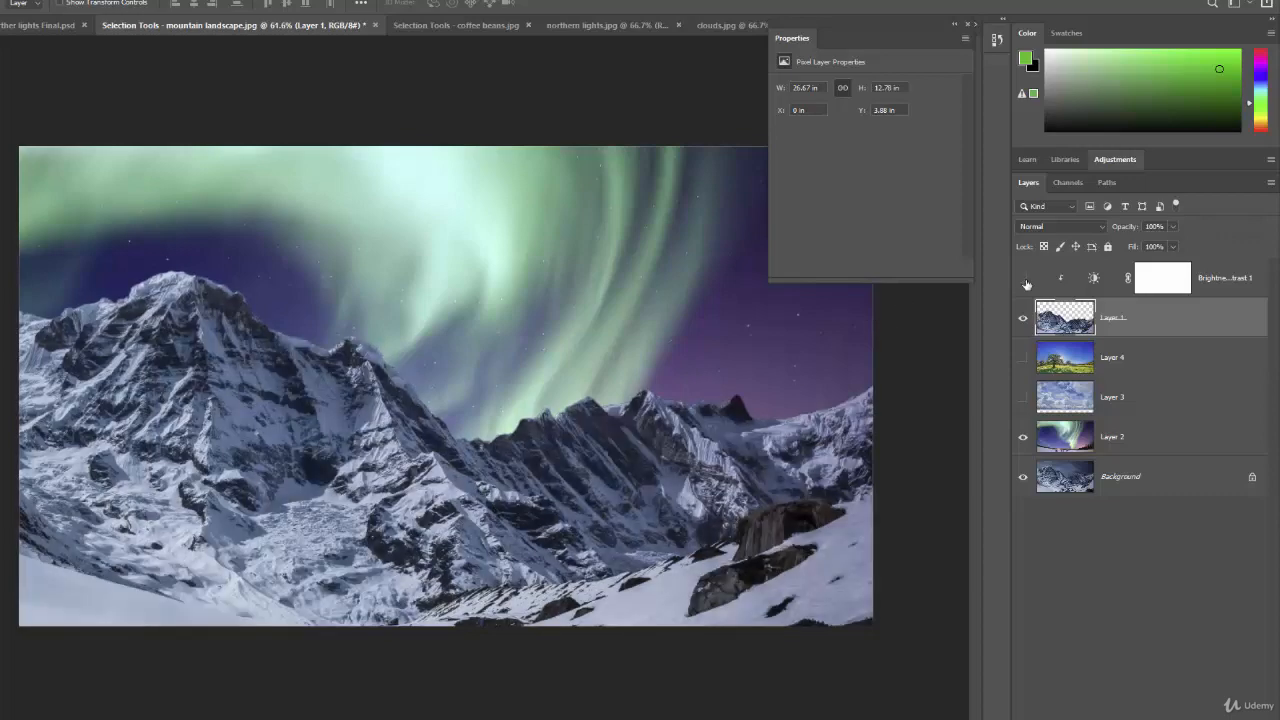
- Show Layer 4 and move the Layer 1 mountains up to Y 2.72 in so they cover the treetops
left_click(1022, 357)
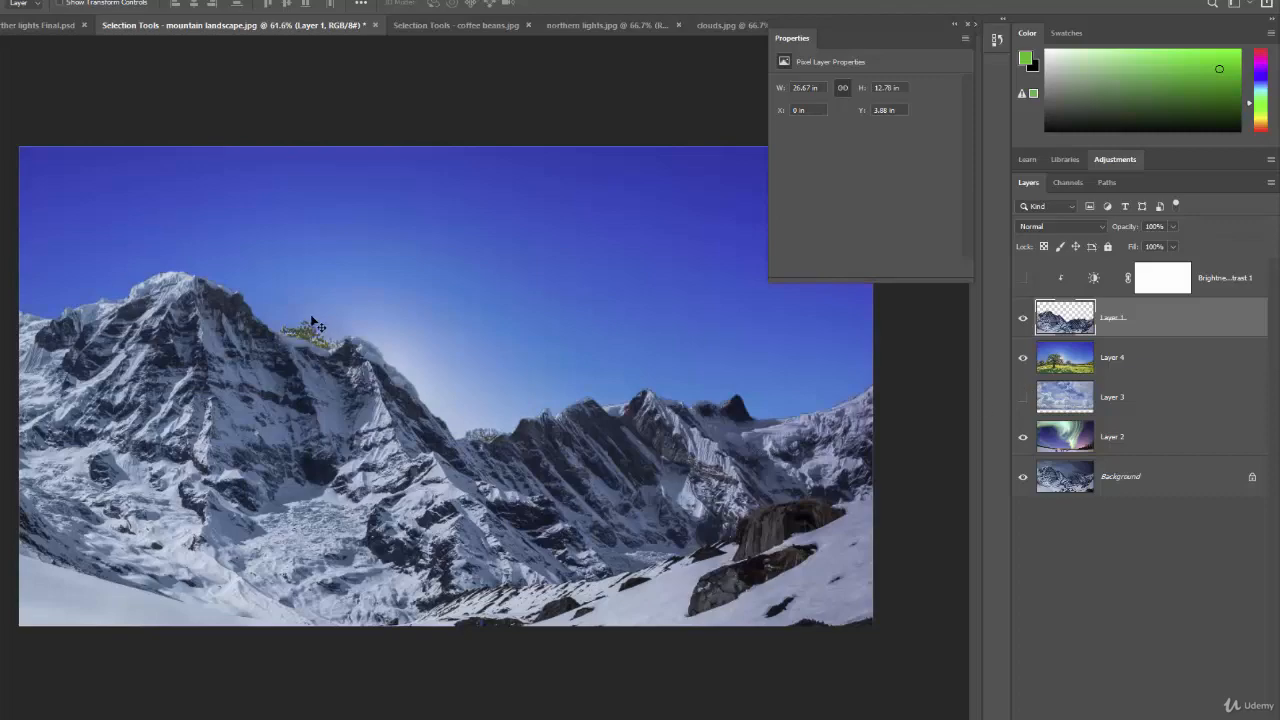
left_click_drag(596, 476, 614, 420)
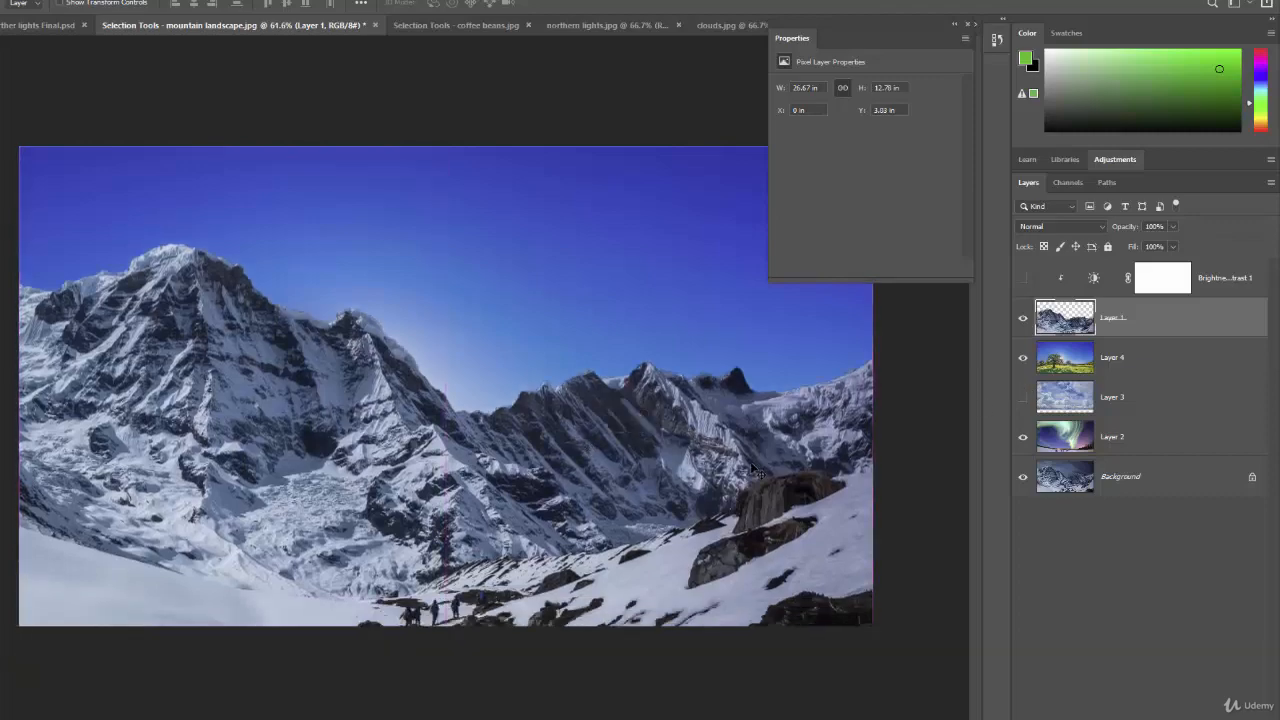
left_click_drag(700, 502, 728, 460)
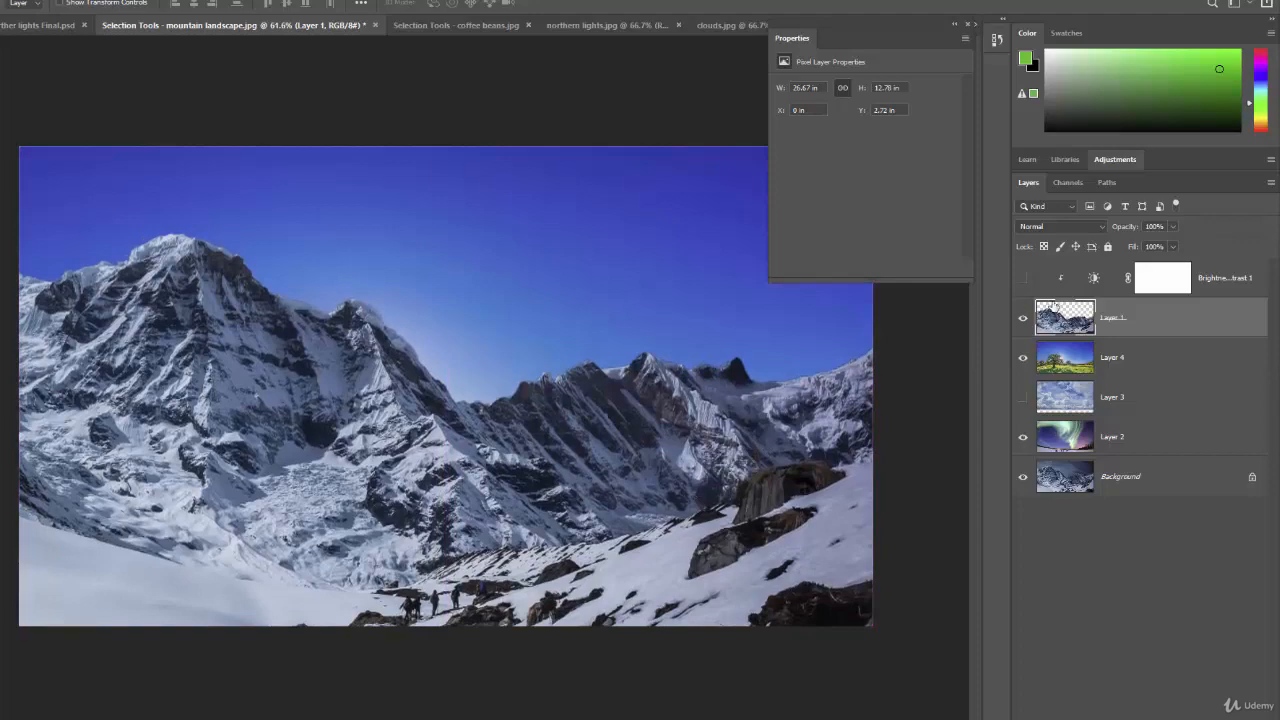
- Switch the sky from Layer 4 to the clouds on Layer 3, and show the Brightness/Contrast adjustment again
left_click(1023, 360)
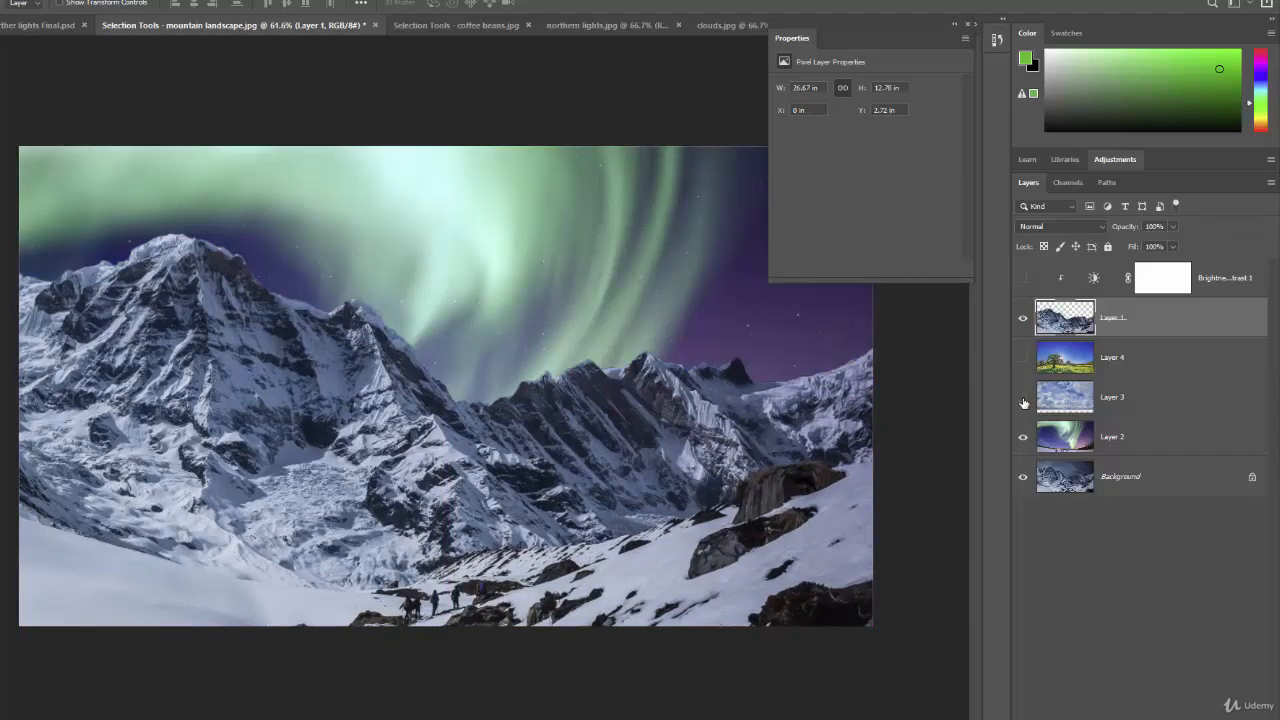
left_click(1023, 399)
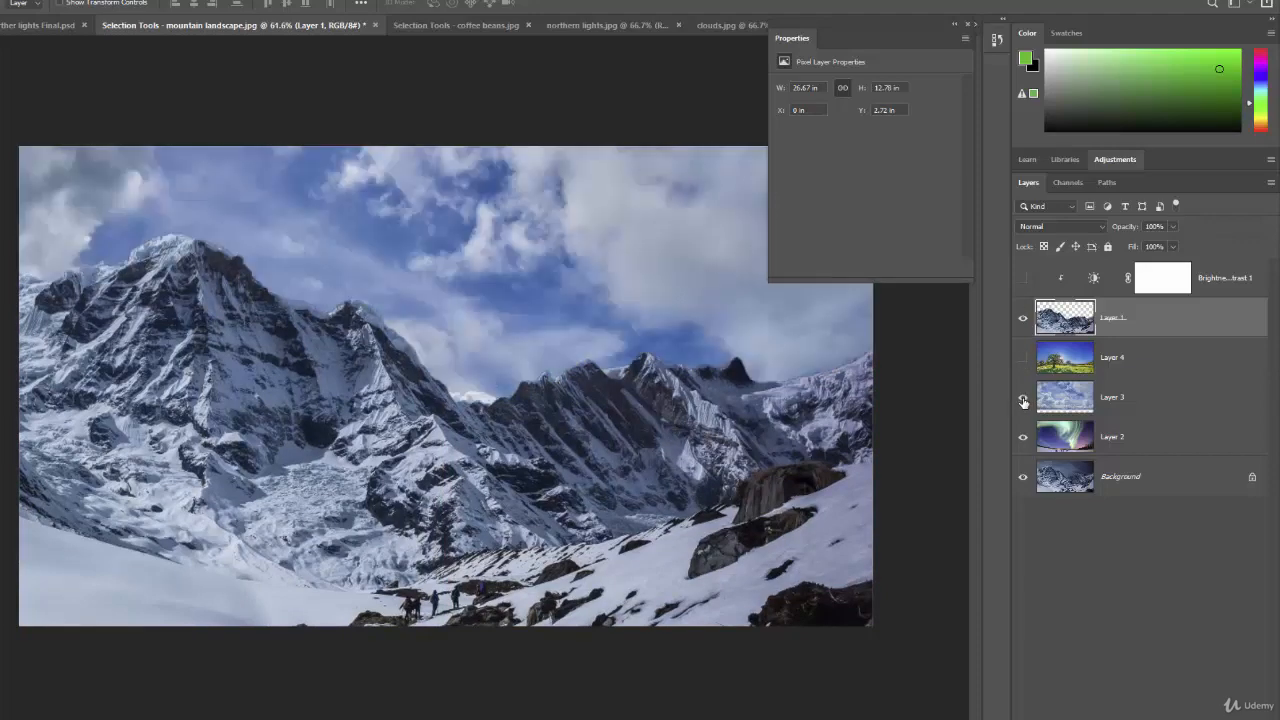
left_click(1023, 279)
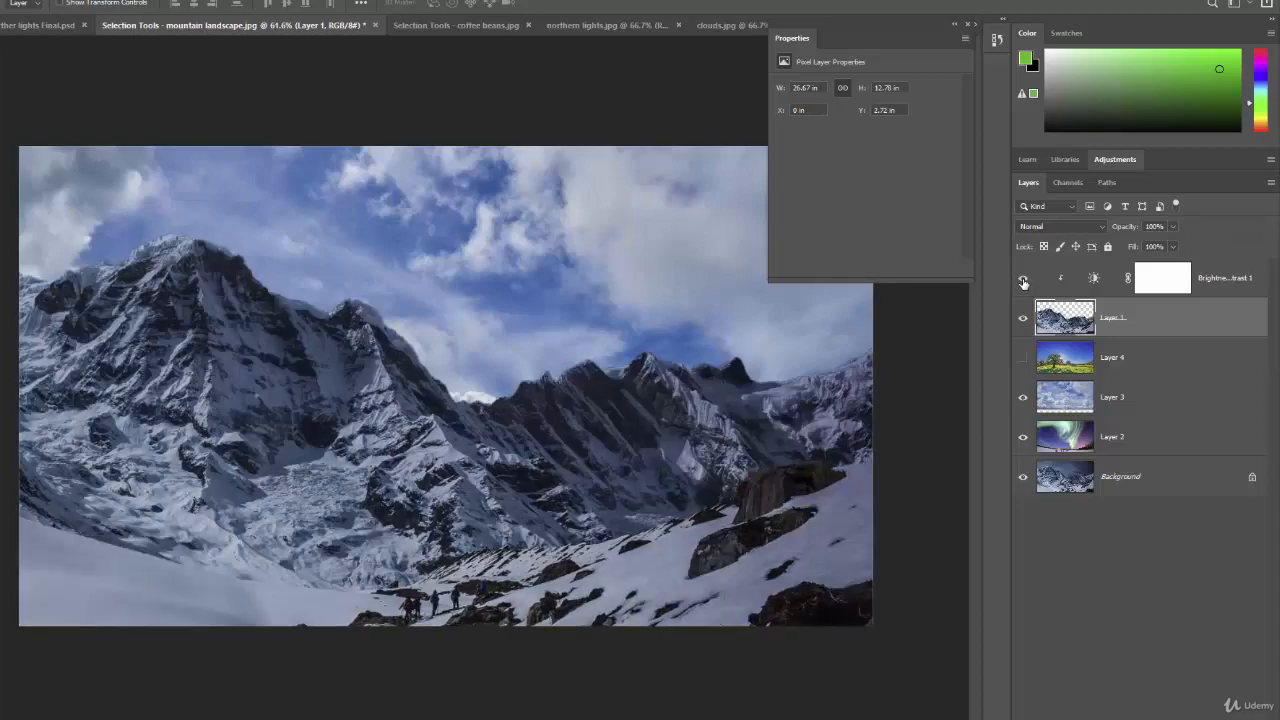